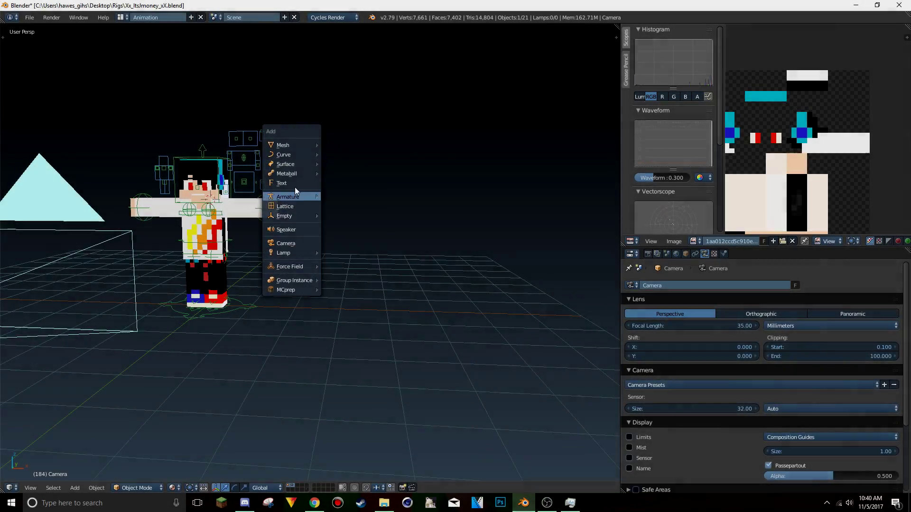
Import the School.obj Minecraft map via Wavefront (.obj) from the Minecraft OBJ Files bookmark
click(294, 187)
key(g)
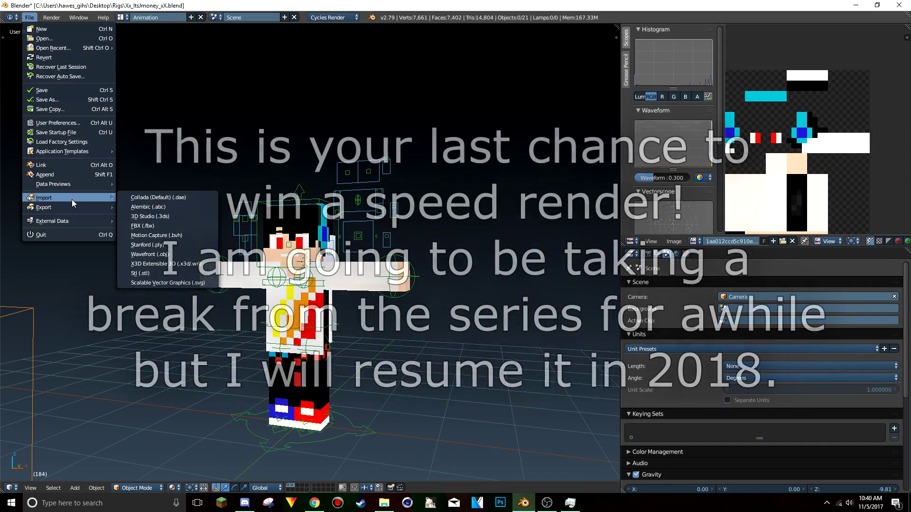
click(150, 254)
click(36, 171)
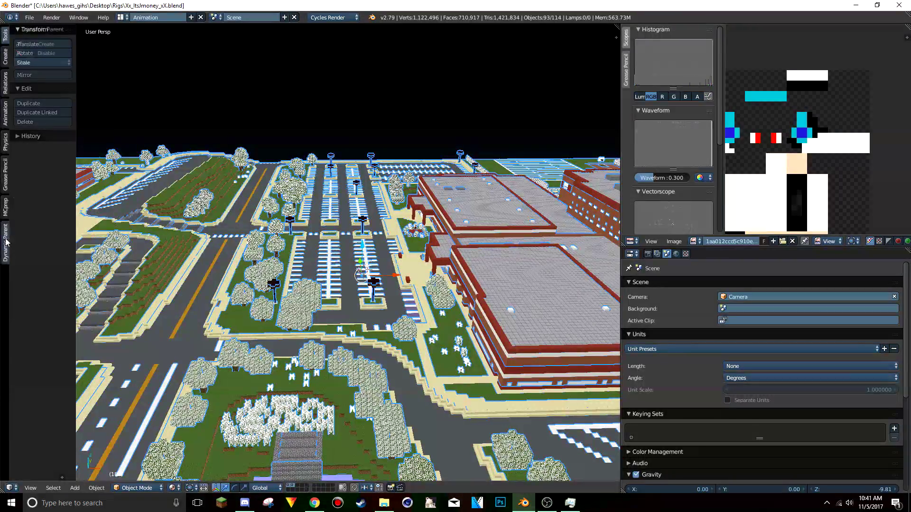
Prep the map's 93 materials with MCprep and move the map objects to a separate layer
click(5, 207)
click(78, 101)
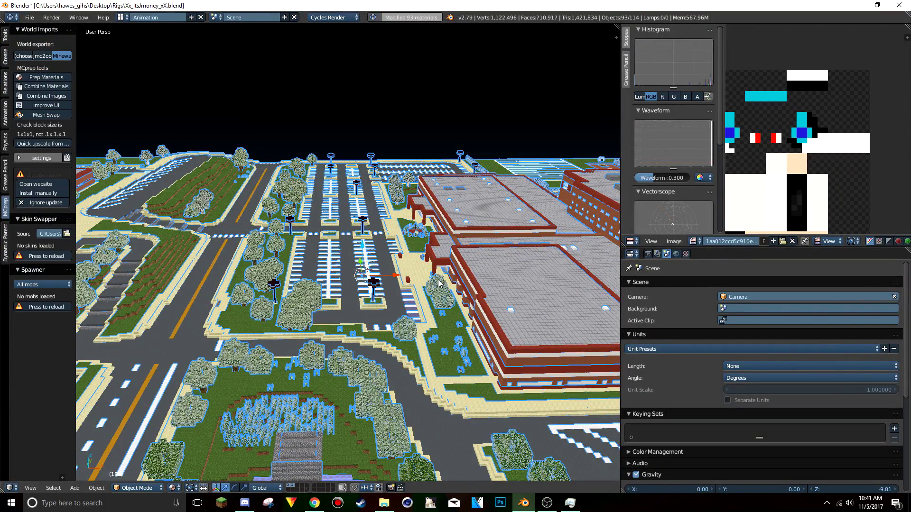
key(m)
key(w)
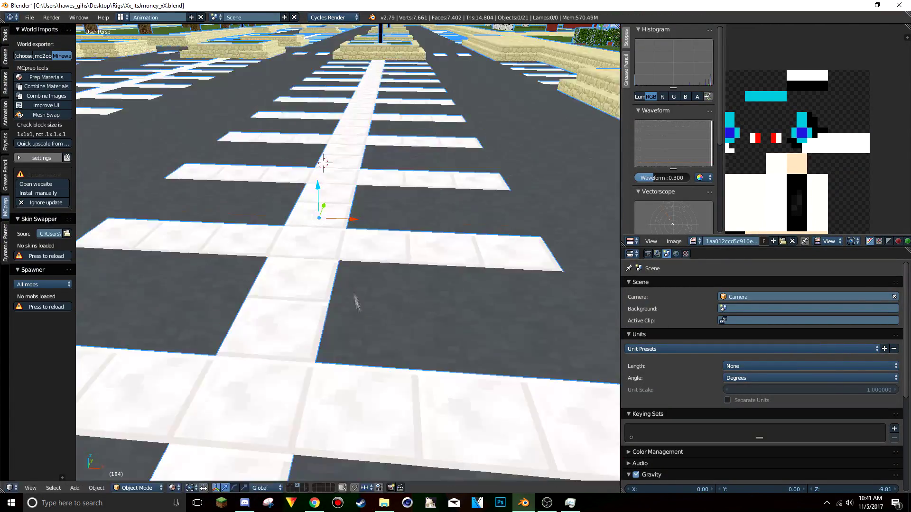
key(Return)
key(Home)
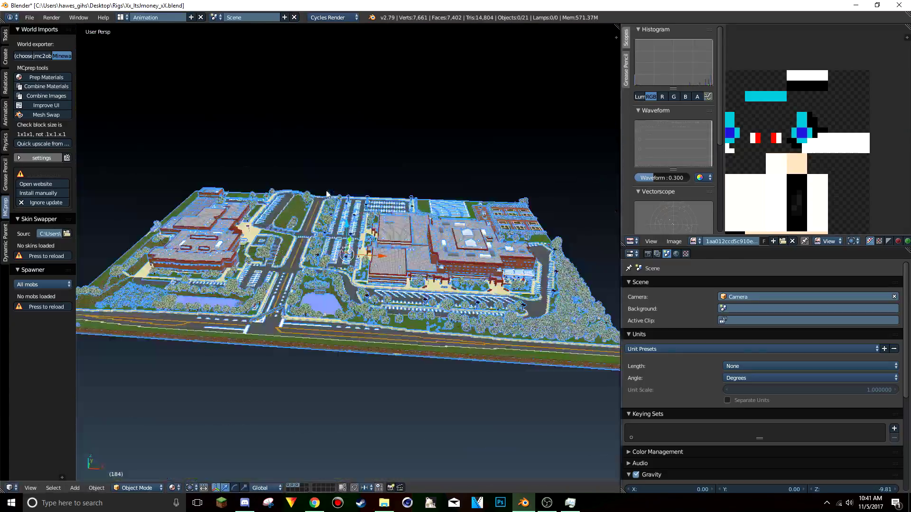
Walk-navigate down to ground level beside the character near the brick building
key(shift+f)
key(w)
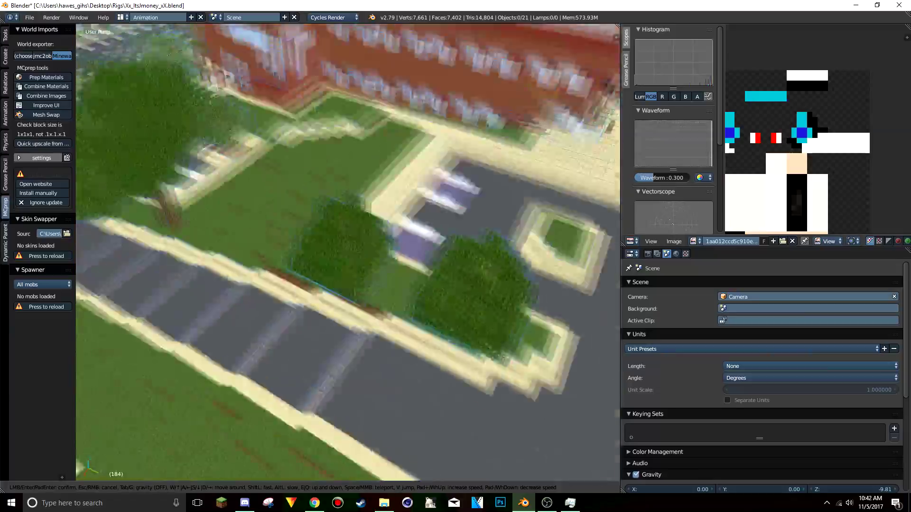
key(w)
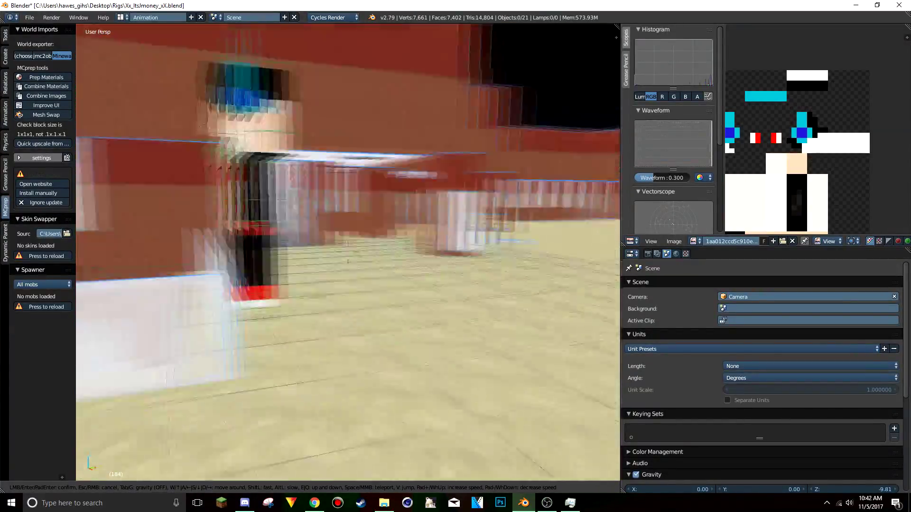
key(Return)
key(ctrl+Tab)
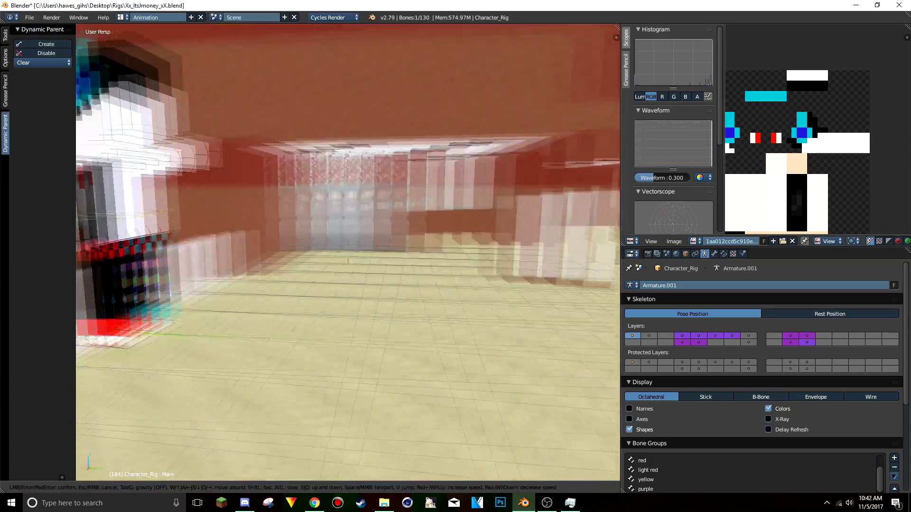
Scale up the character rig and walk the view to the brick wall by the glass railing
key(s)
key(Escape)
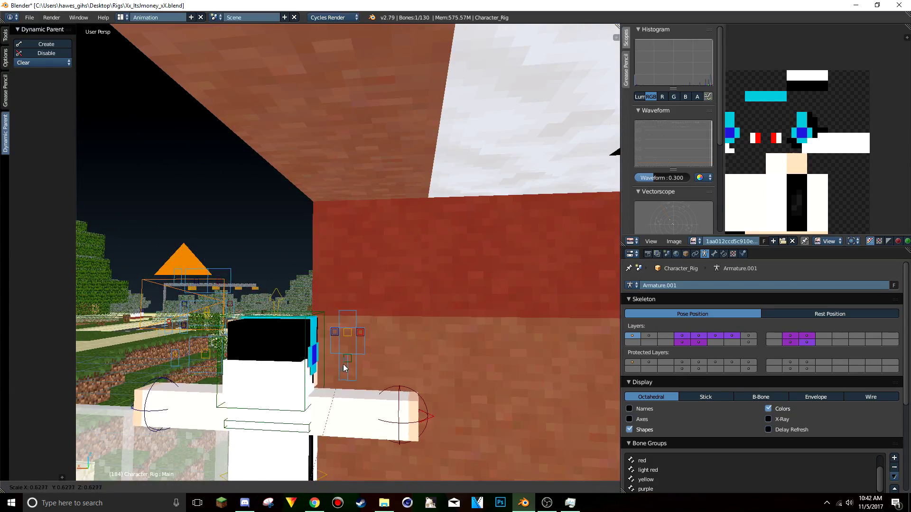
key(shift+f)
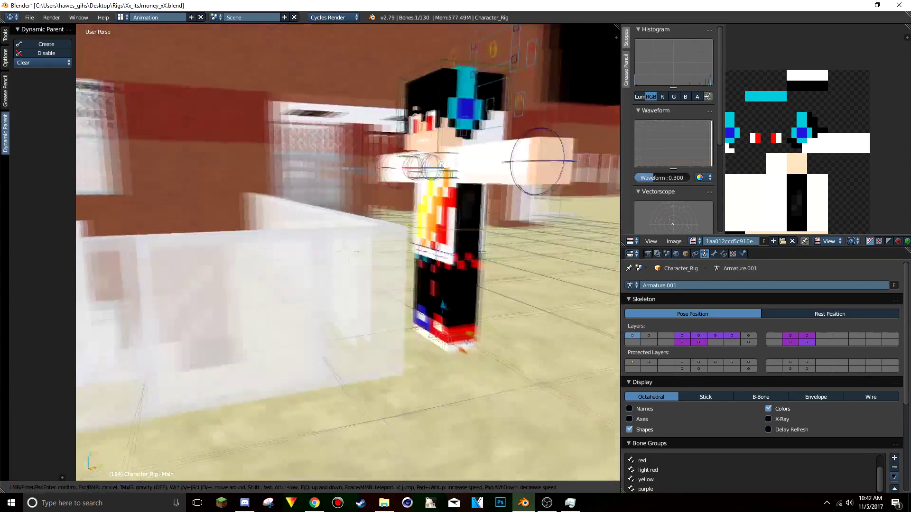
click(346, 269)
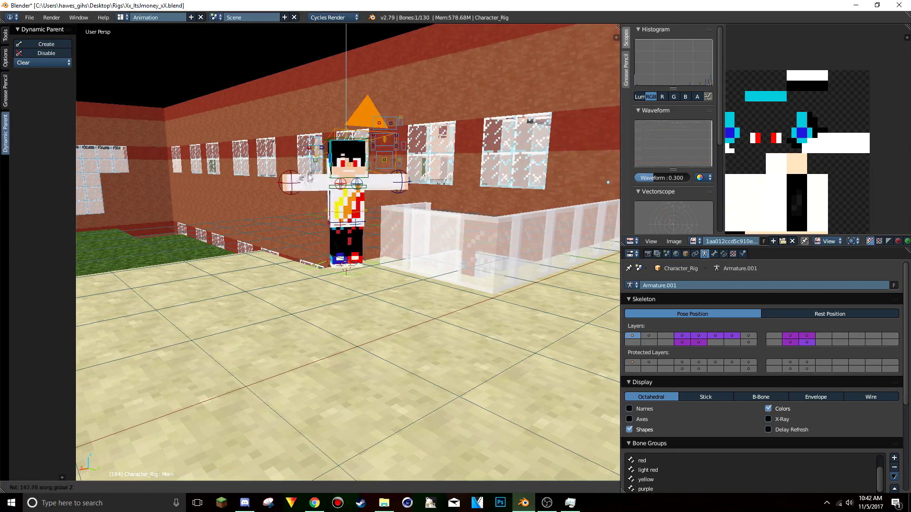
key(Escape)
scroll(365, 227, up, 5)
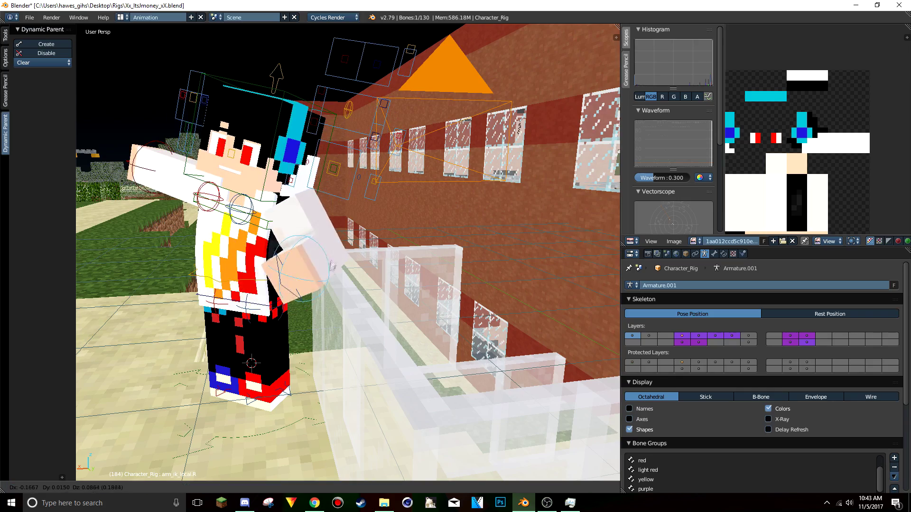
key(Escape)
Rotate the chest_ctrl and torso_ctrl bones and move the arm_ik_local.R bone
right_click(290, 229)
key(r)
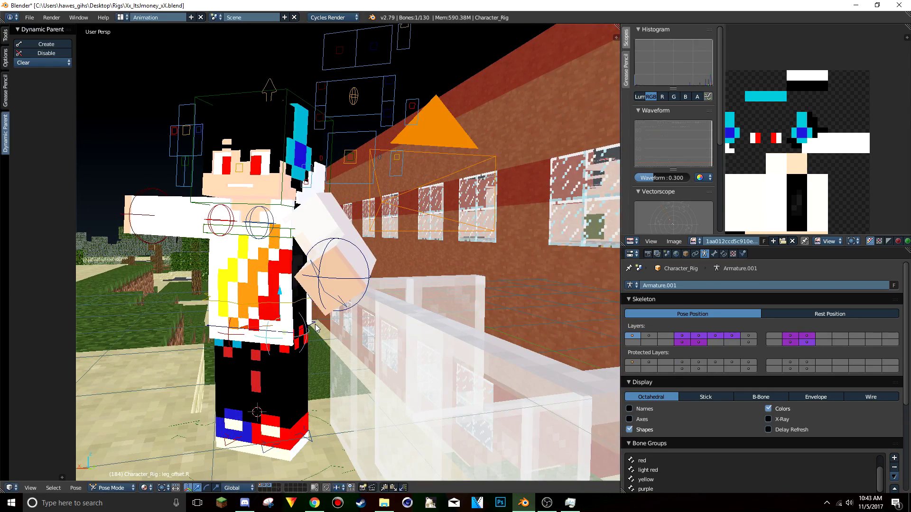
right_click(316, 327)
key(r)
right_click(335, 292)
key(KP_Decimal)
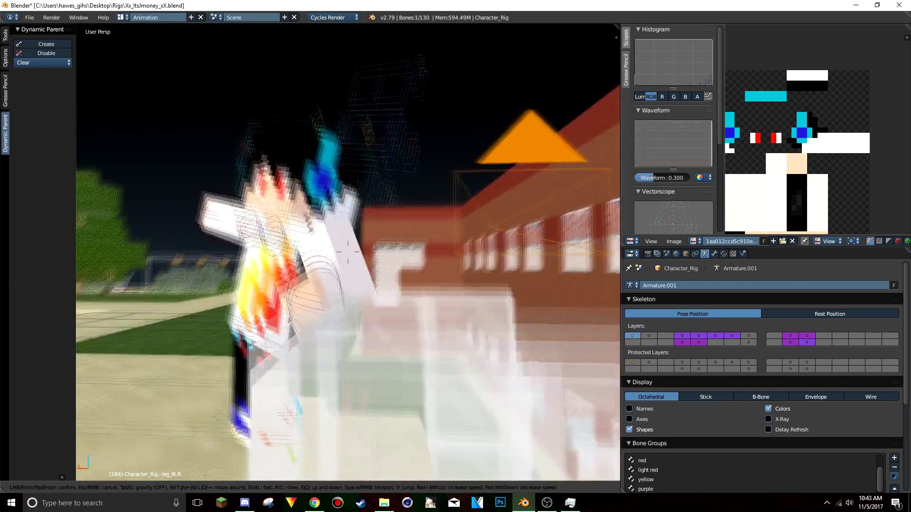
key(g)
click(280, 349)
middle_drag(280, 350, 362, 338)
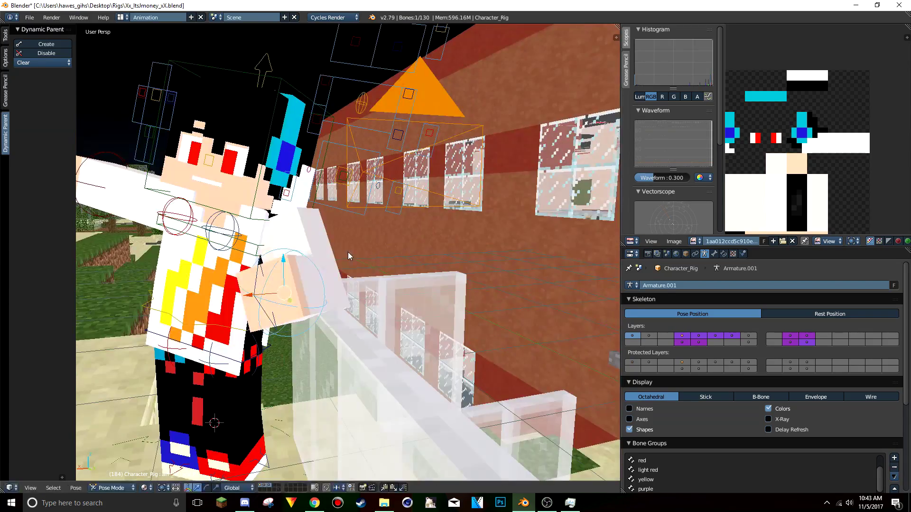
key(g)
click(361, 337)
Adjust the foot roll and right leg IK bones, then fly the view closer to the character
key(shift+f)
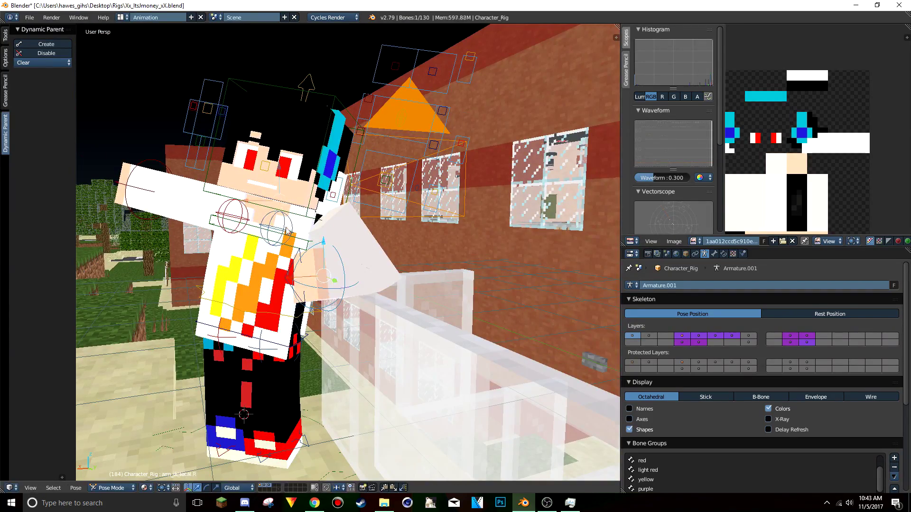
click(286, 246)
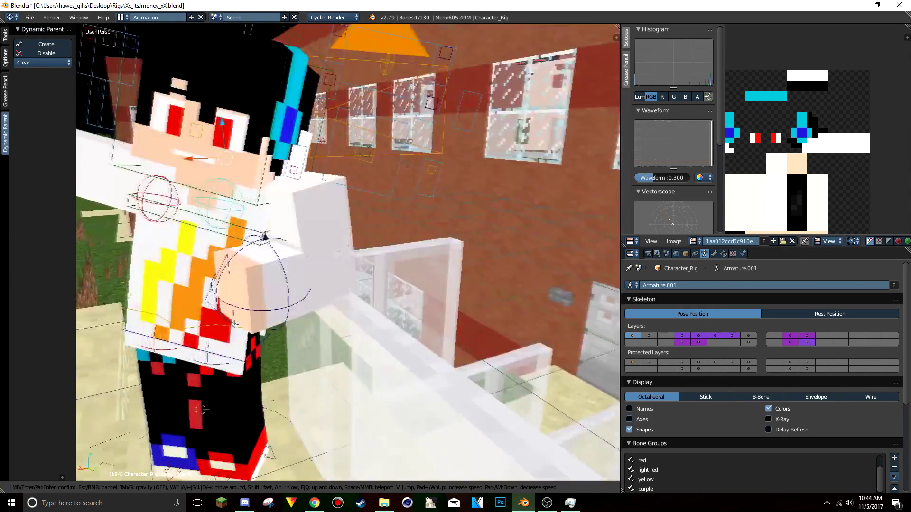
click(339, 246)
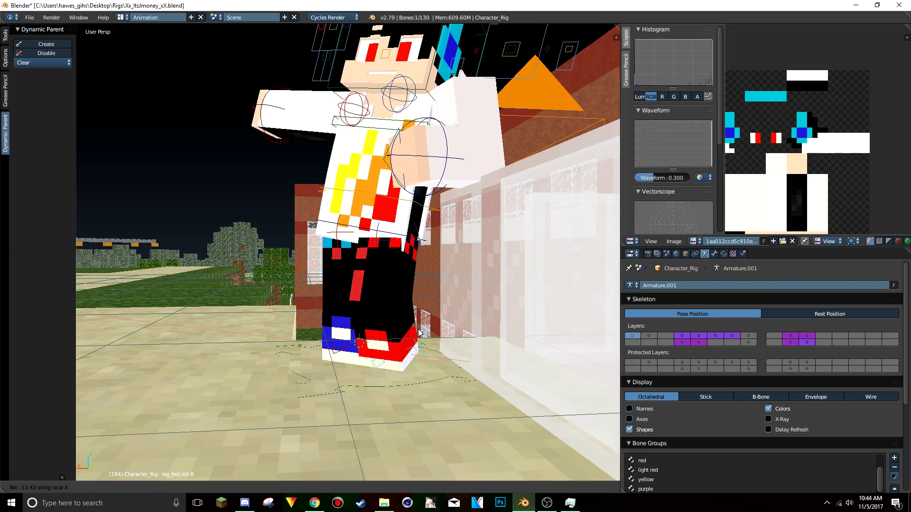
click(420, 334)
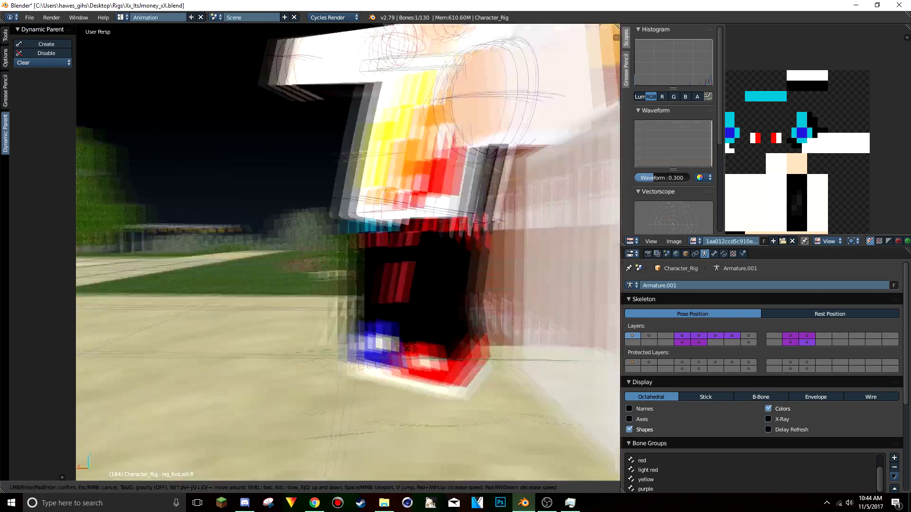
right_click(420, 334)
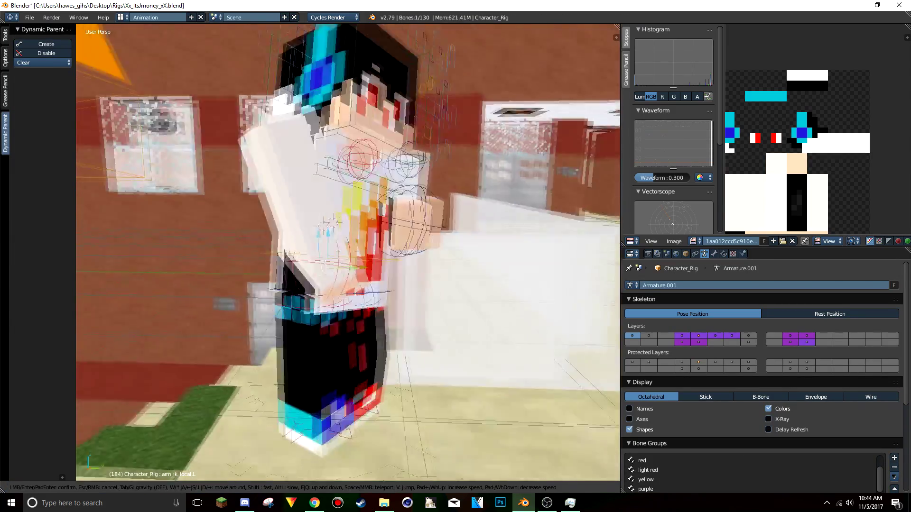
key(shift+f)
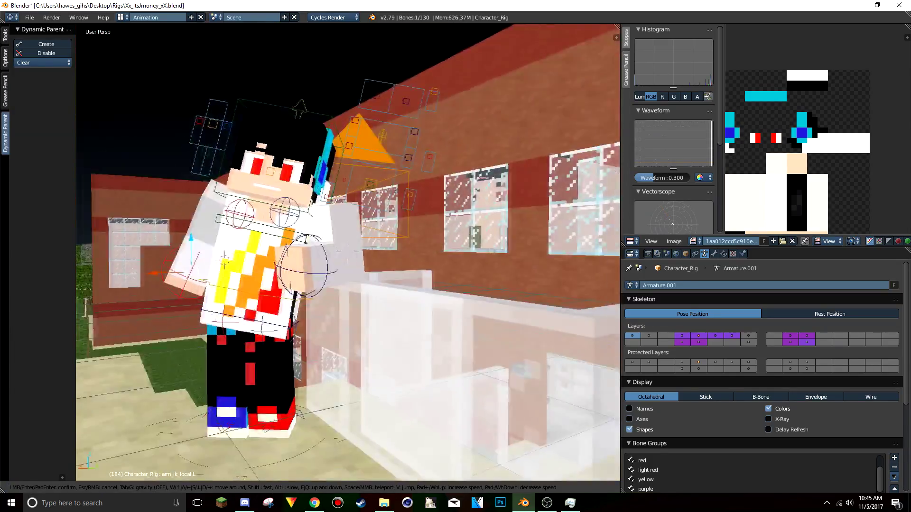
click(424, 230)
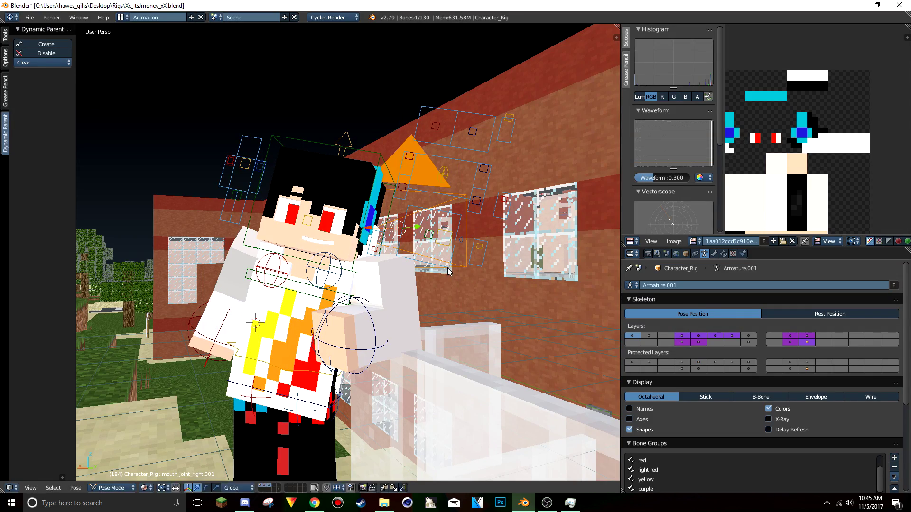
Rotate the chest_ctrl bone into a new position
right_click(389, 313)
key(r)
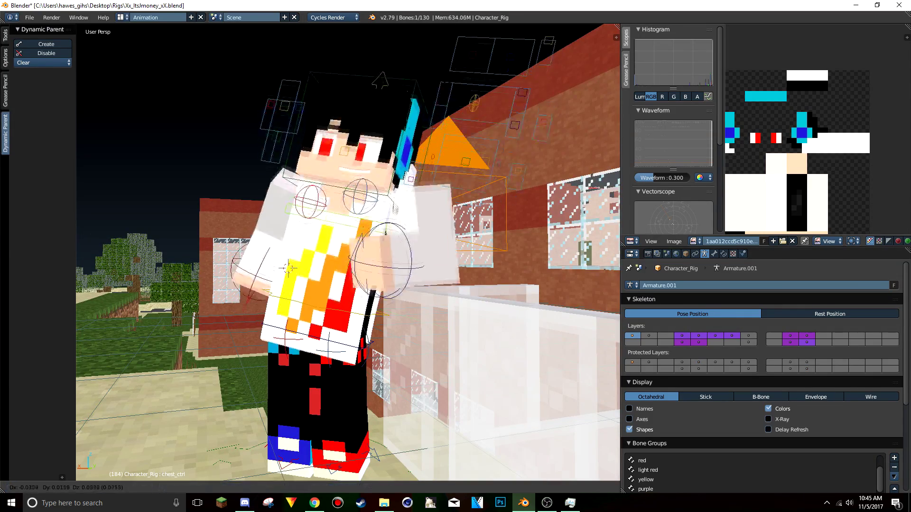
click(421, 229)
click(449, 140)
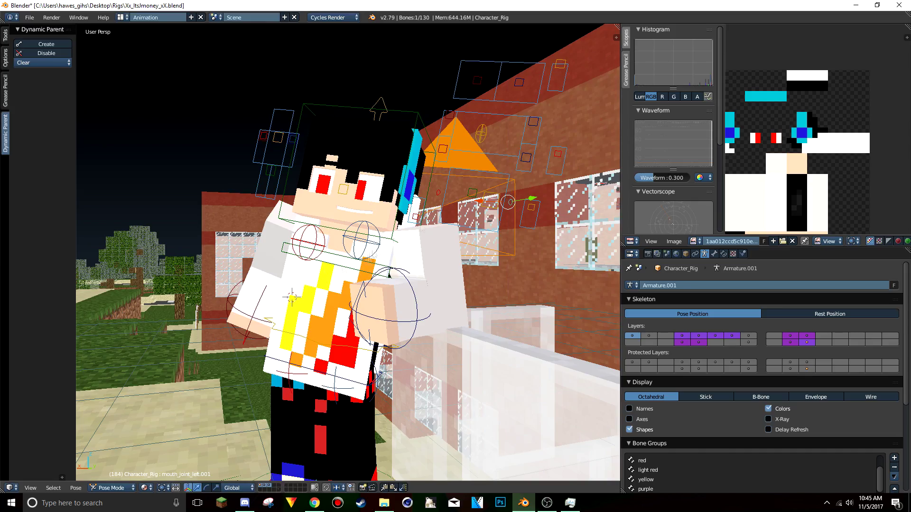
Adjust the head, mouth and leg_IK.L bones, orbiting to check the pose from the front
mouse_move(293, 302)
middle_down()
mouse_move(256, 313)
mouse_move(365, 256)
middle_up()
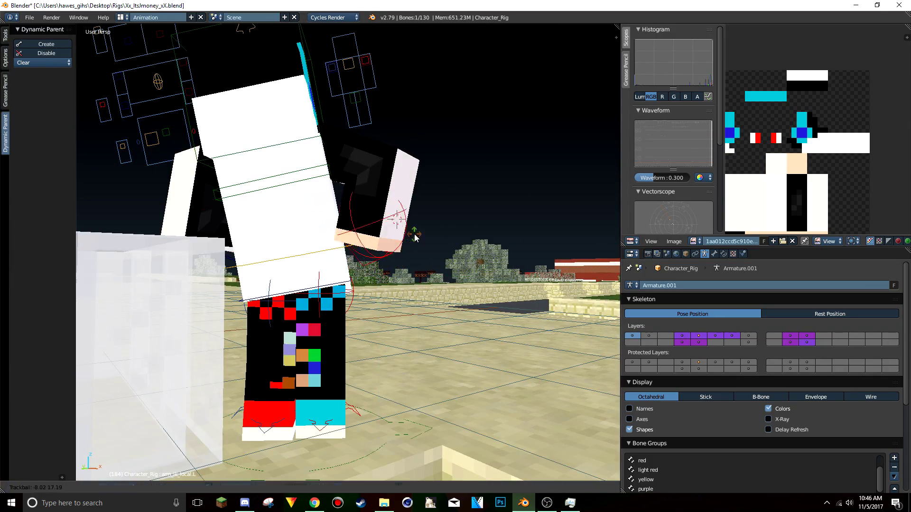
click(414, 236)
middle_drag(414, 236, 284, 265)
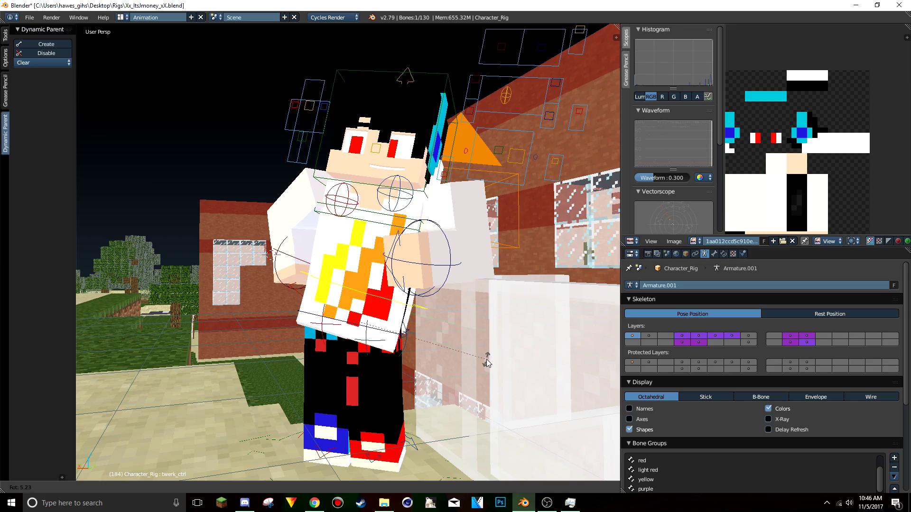
click(507, 325)
middle_drag(507, 324, 279, 404)
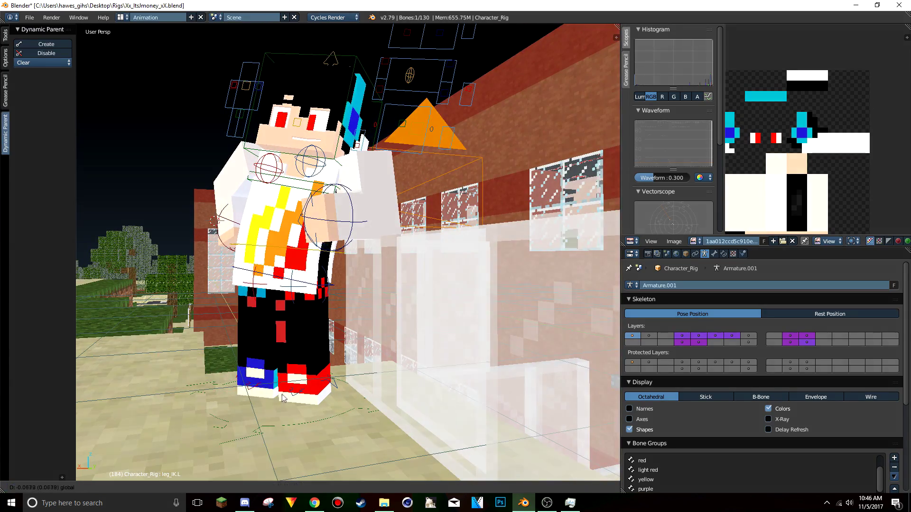
key(shift+f)
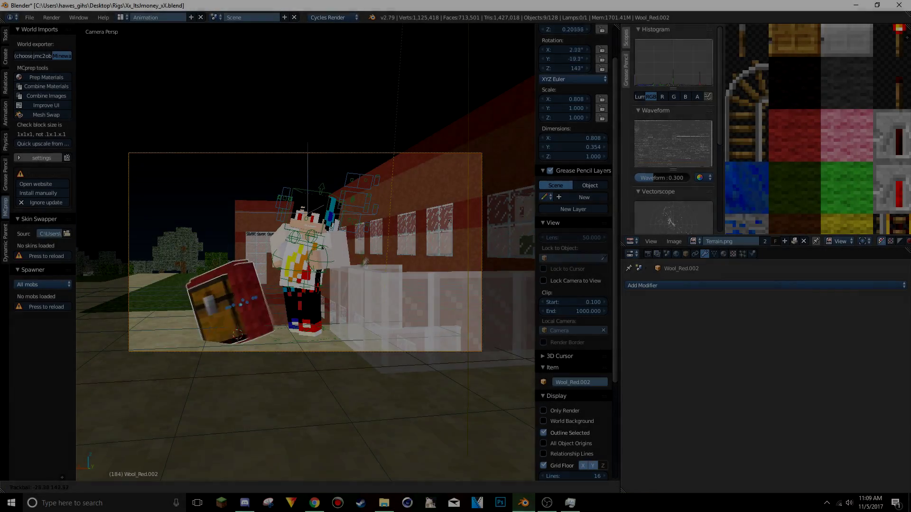
Rotate and reposition the red wool block Wool_Red.002, then walk the view toward the chest
drag(243, 324, 185, 330)
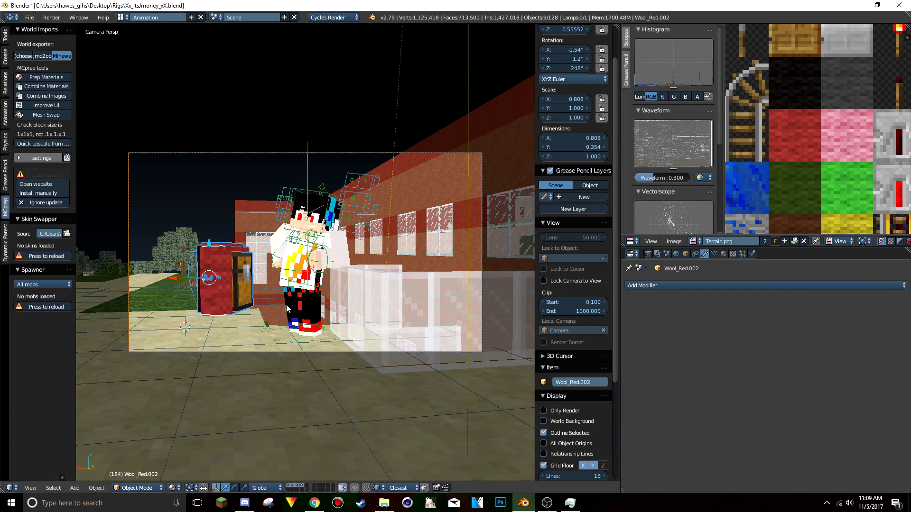
click(207, 310)
middle_drag(207, 311, 284, 254)
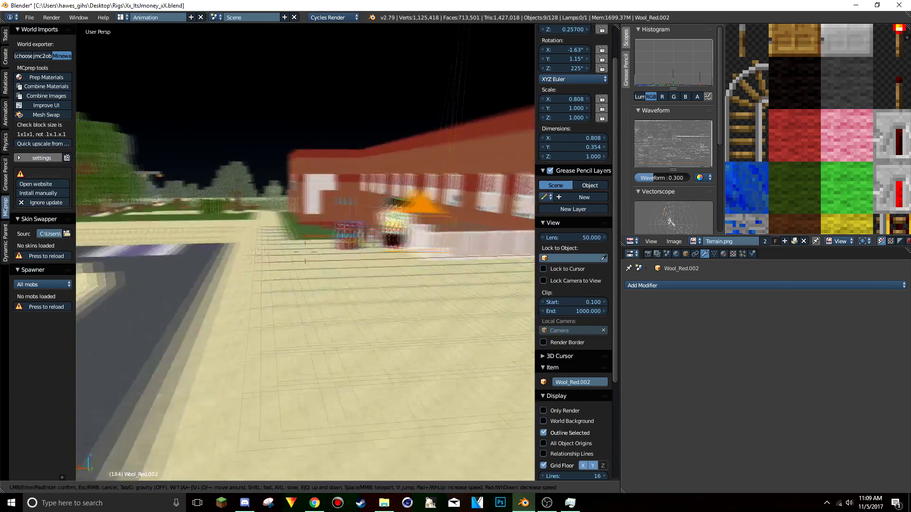
key(shift+f)
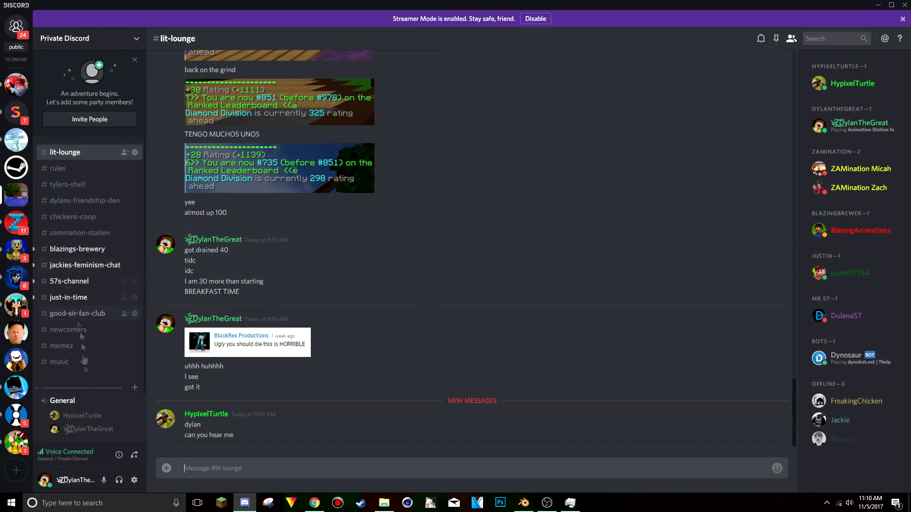
Post '!play' in Discord's #music channel, then open #blazings-brewery
scroll(85, 397, down, 1)
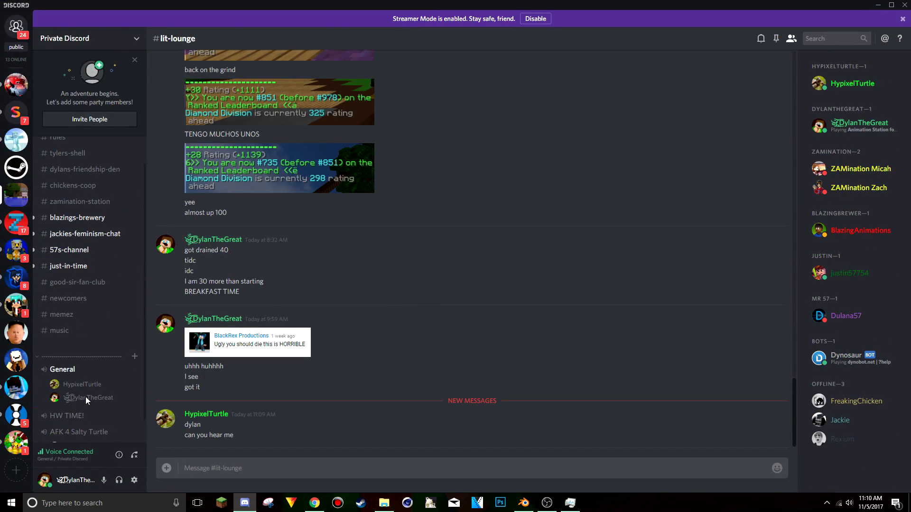
click(58, 331)
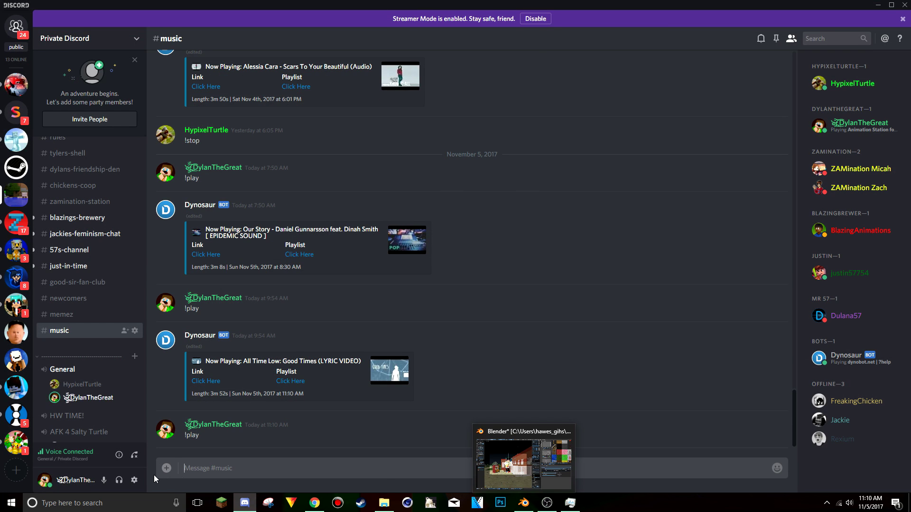
key(Return)
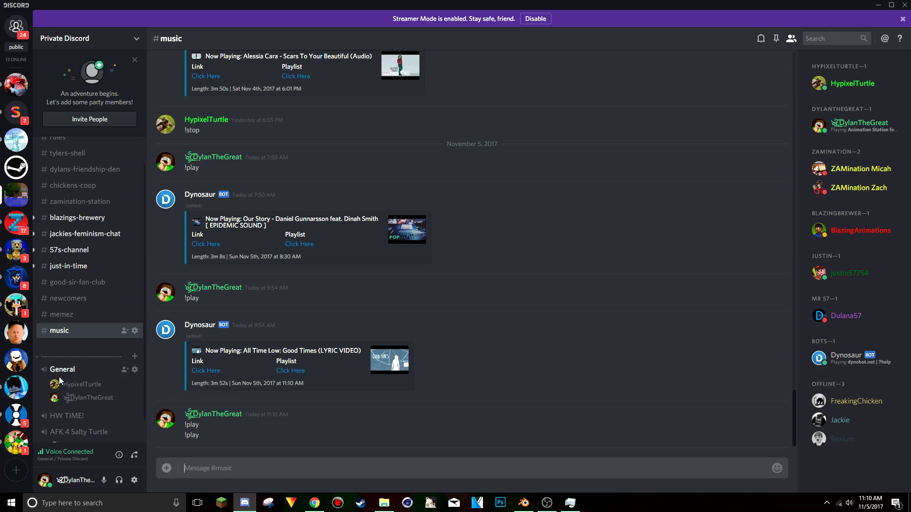
click(71, 217)
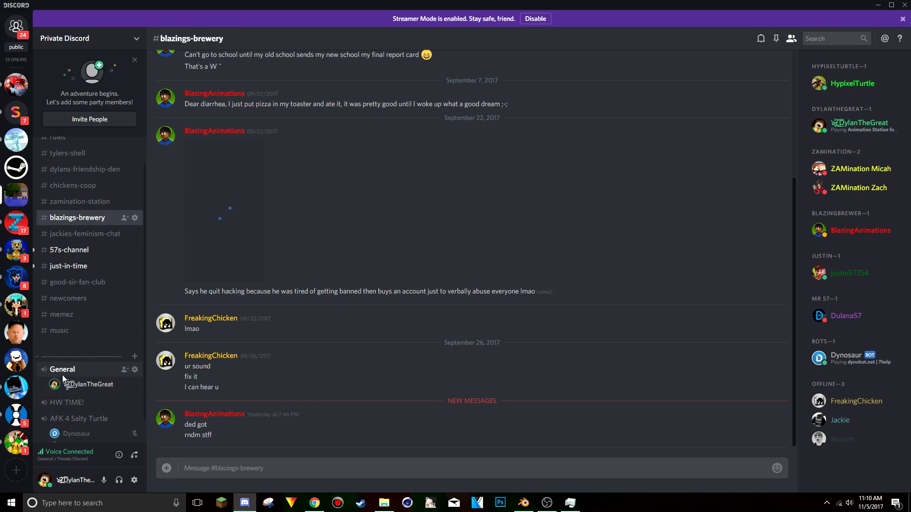
Back in Blender, isolate Chest.001 and freely rotate it in camera view
key(alt+Tab)
key(KP_Divide)
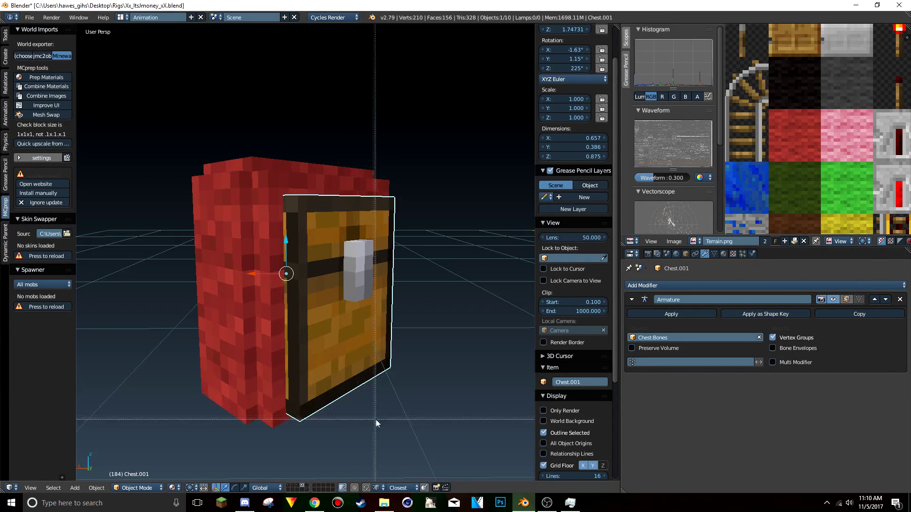
key(shift+f)
key(Escape)
key(KP_Divide)
key(KP_0)
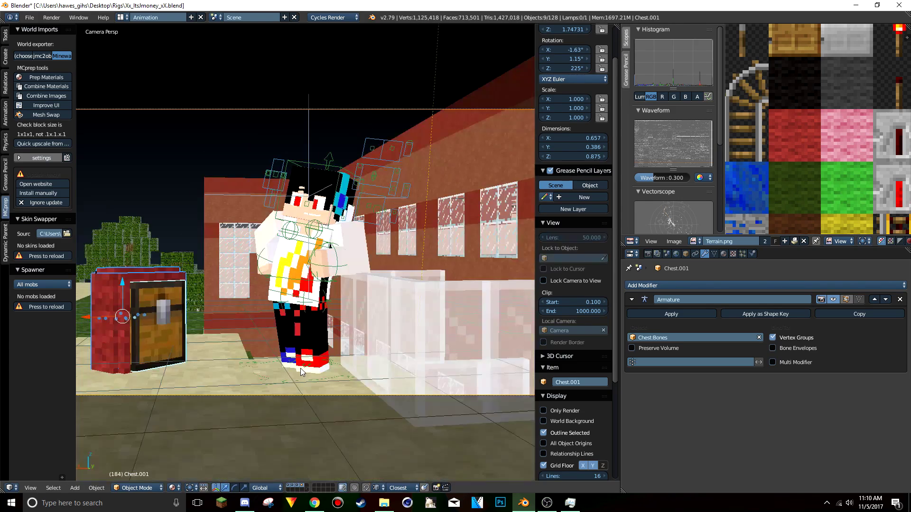
key(r)
key(r)
click(350, 350)
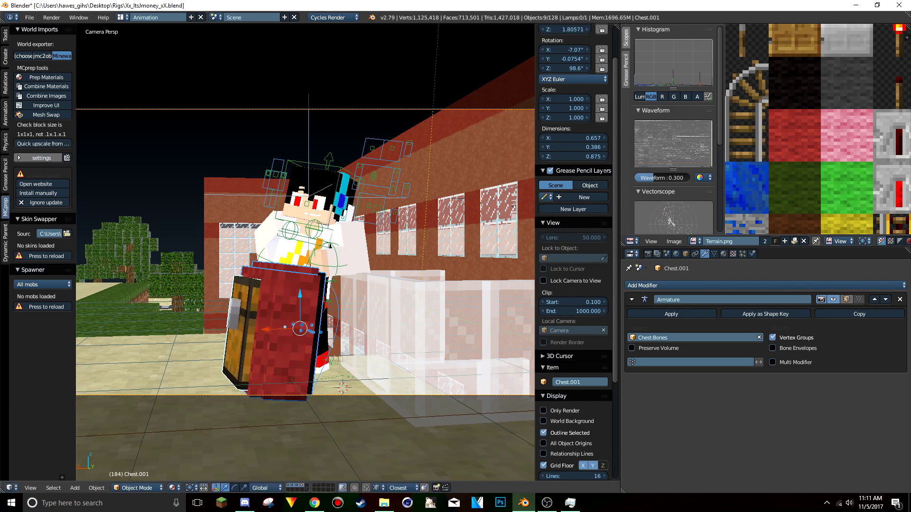
Try tilting, moving and turning the chest, undoing back to an upright, unrotated chest
key(r)
click(303, 302)
key(g)
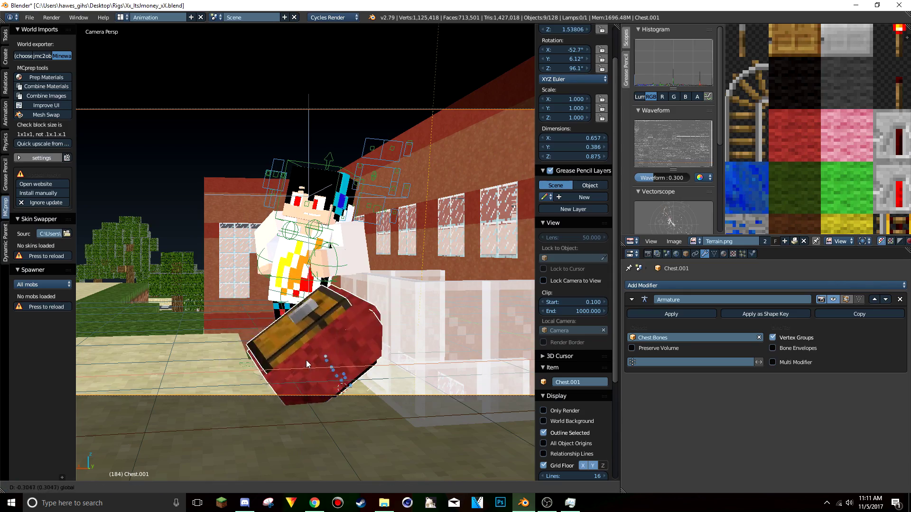
key(ctrl+z)
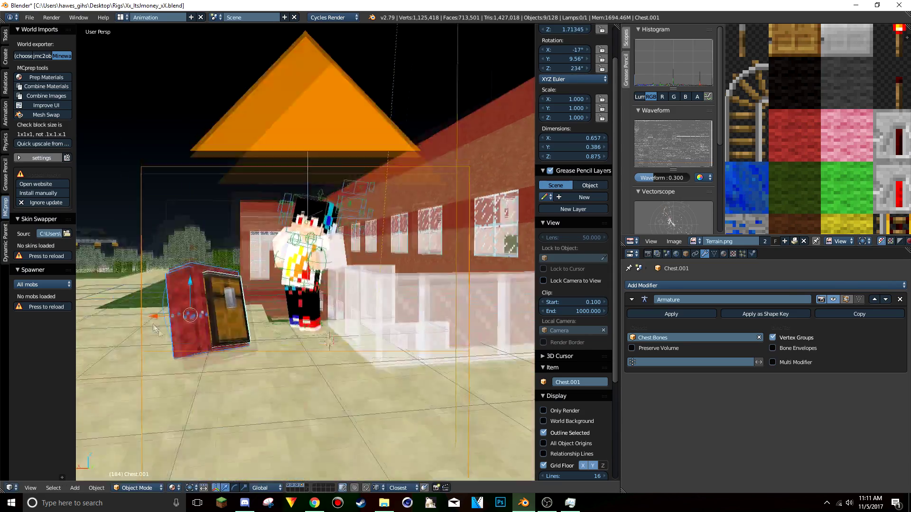
key(shift+f)
key(Return)
key(r)
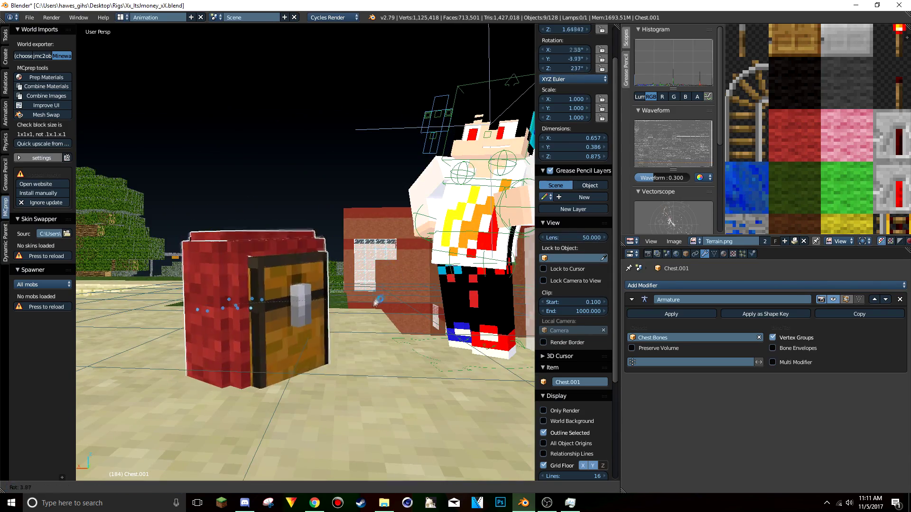
click(215, 287)
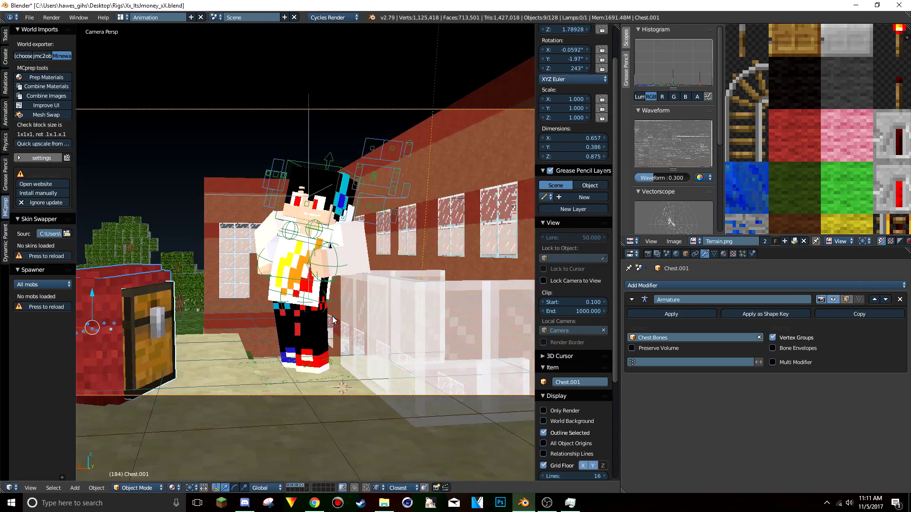
key(ctrl+z)
key(ctrl+z)
Give the chest a slight tilt and a Z-axis turn checked from camera view, then start File > Append
middle_drag(329, 277, 335, 319)
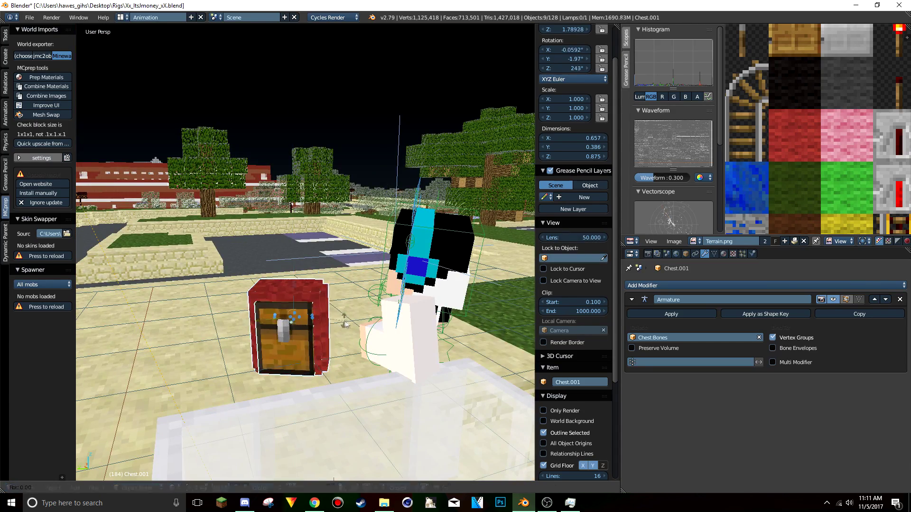
key(r)
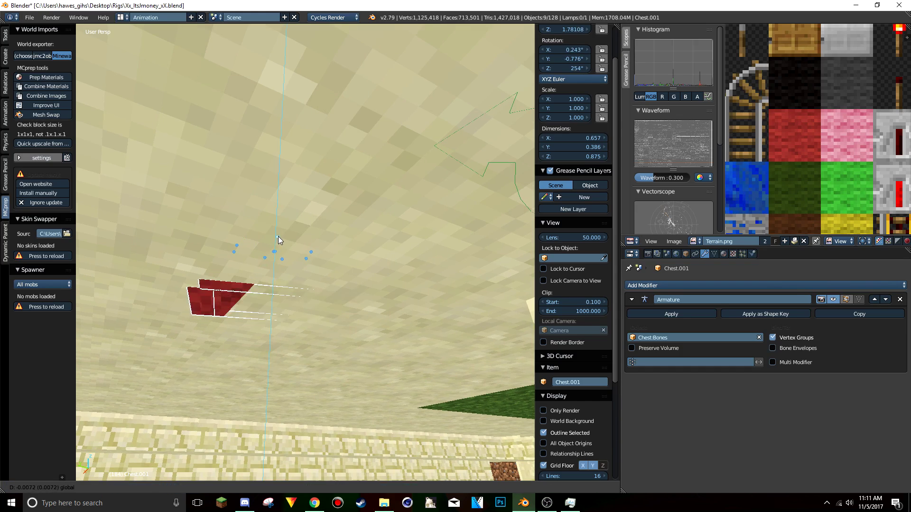
click(278, 237)
key(shift+f)
key(Return)
key(KP_0)
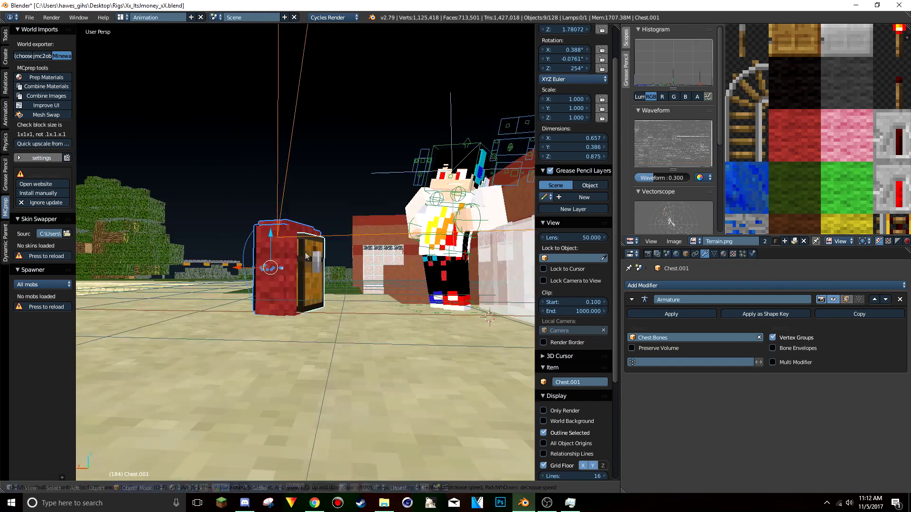
key(r)
key(z)
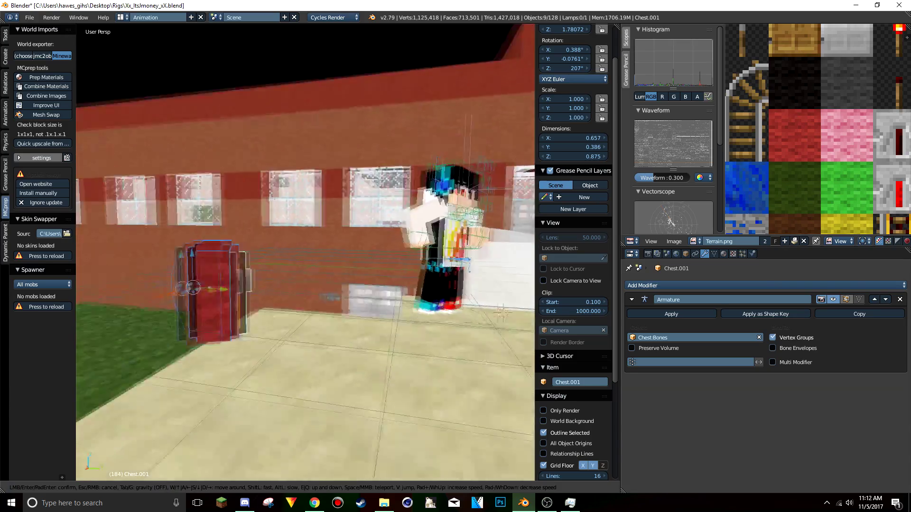
scroll(222, 383, up, 3)
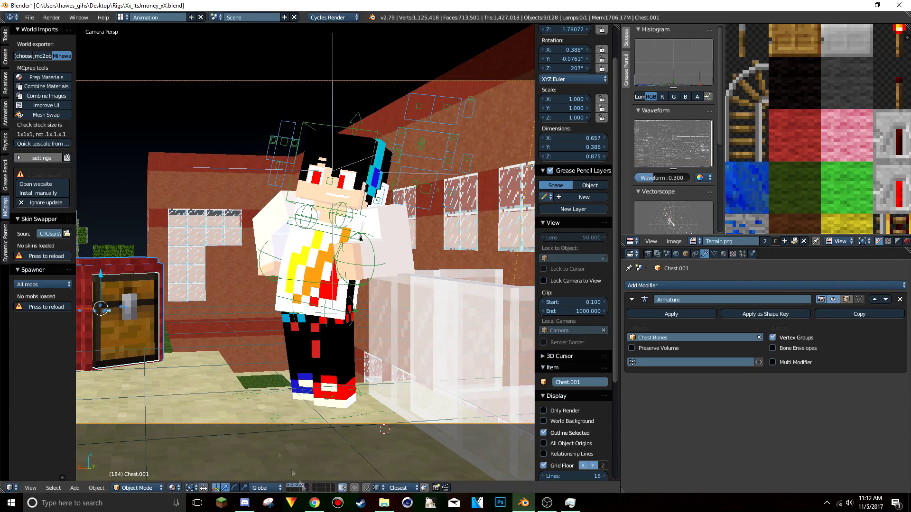
click(30, 18)
click(53, 172)
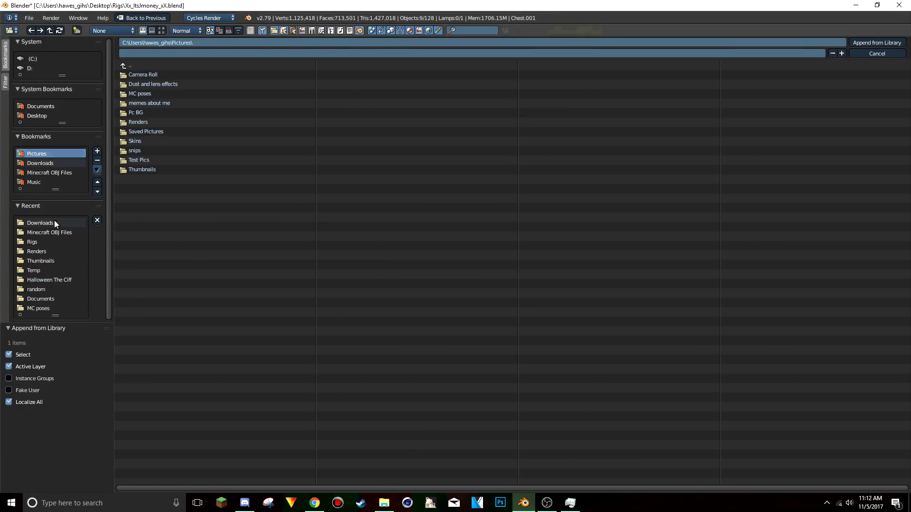
Append Minecraft_Item_Rig.blend's objects from Downloads, inspect them, then delete them all
click(54, 223)
double_click(158, 124)
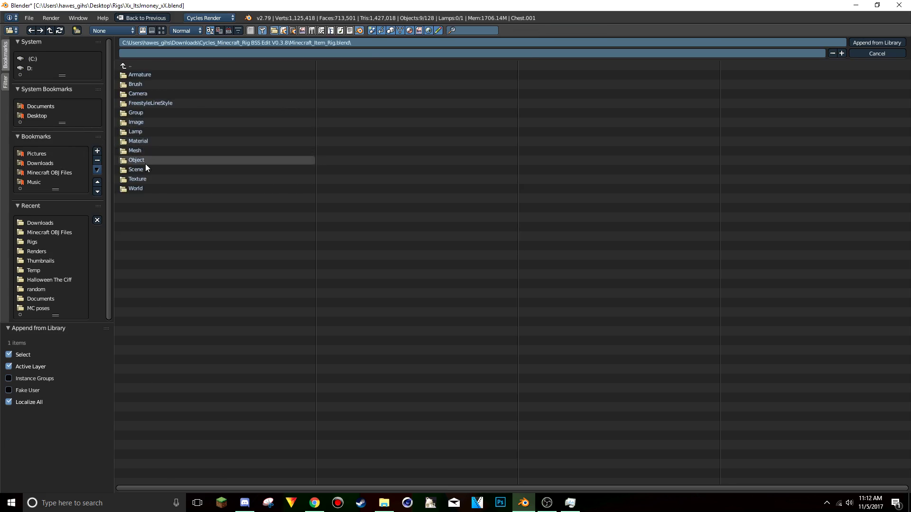
key(Return)
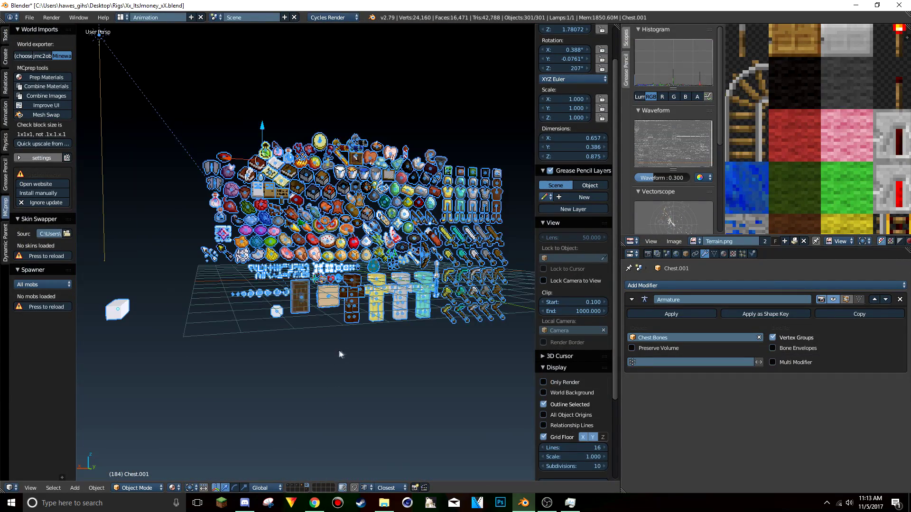
middle_drag(340, 353, 408, 230)
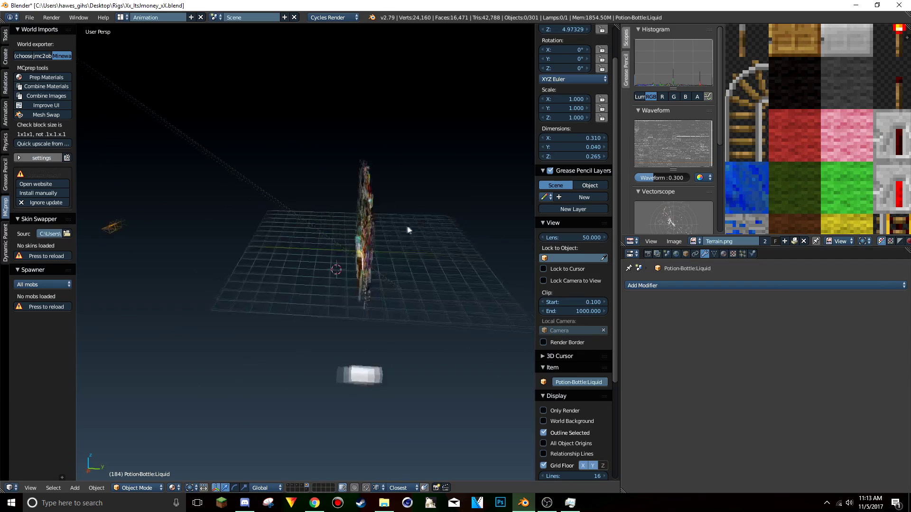
drag(402, 376, 181, 164)
key(Delete)
Append every group from Minecraft_Blocks_Rig.blend's Group category
click(29, 17)
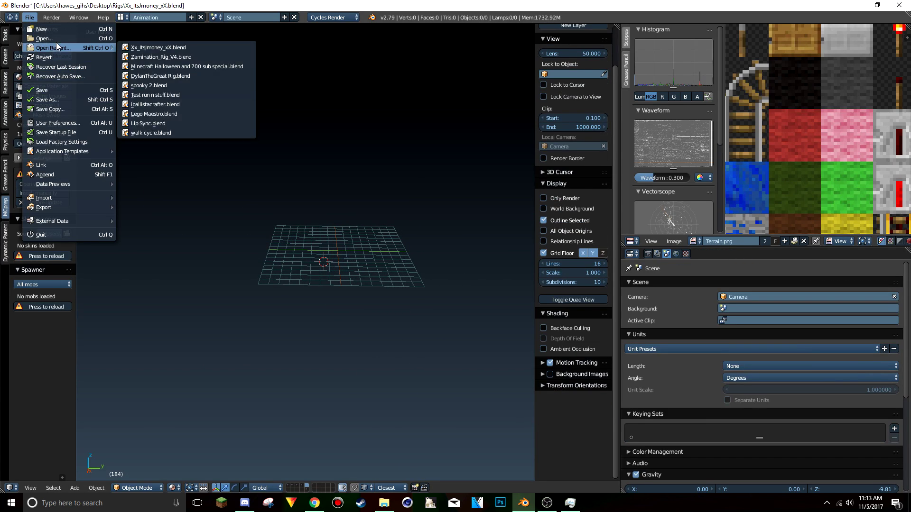
click(45, 174)
click(123, 66)
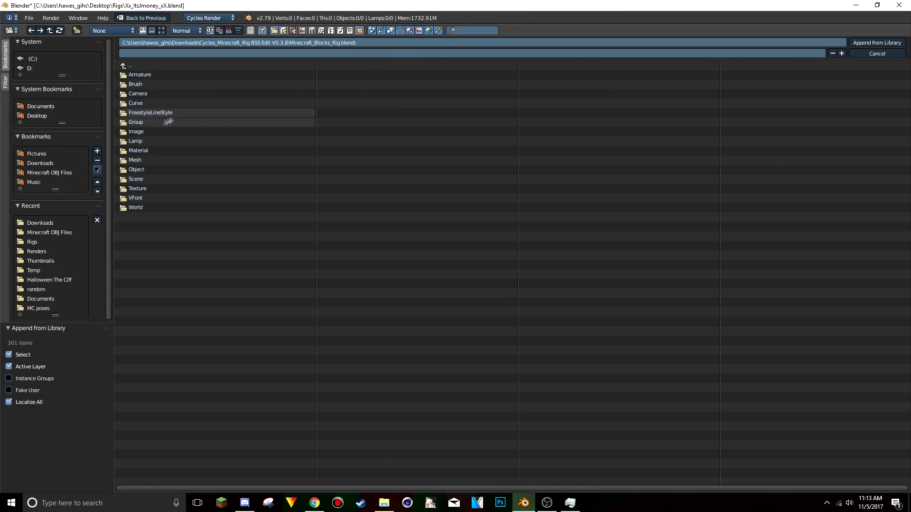
click(168, 121)
key(a)
click(877, 42)
Walk to the enchanting table and paste the copied book armature
key(shift+f)
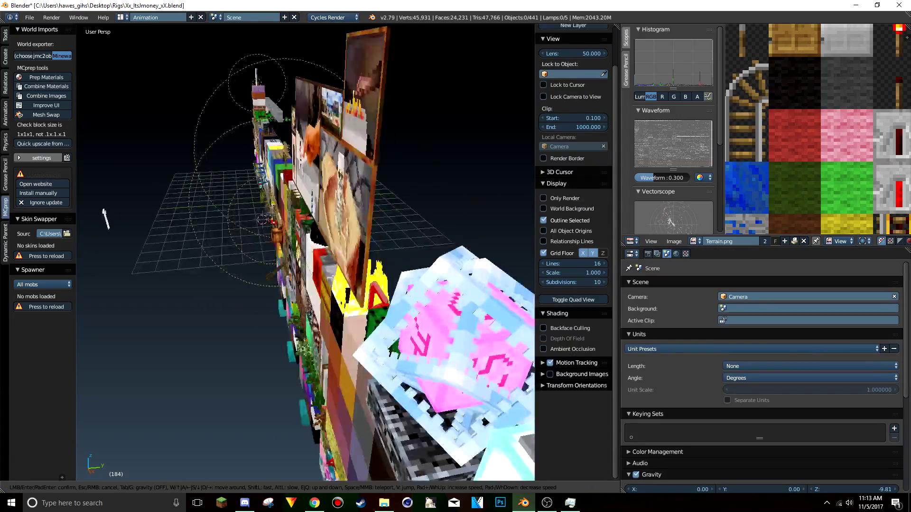
key(s)
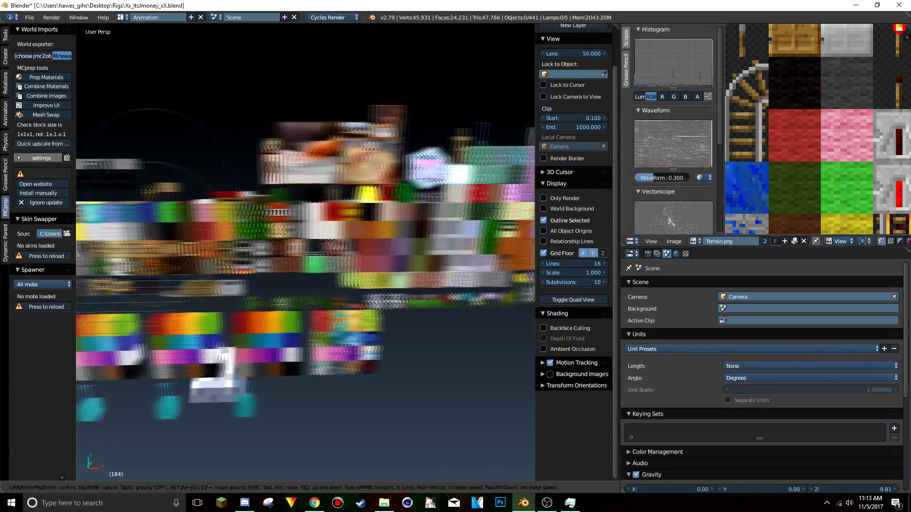
key(w)
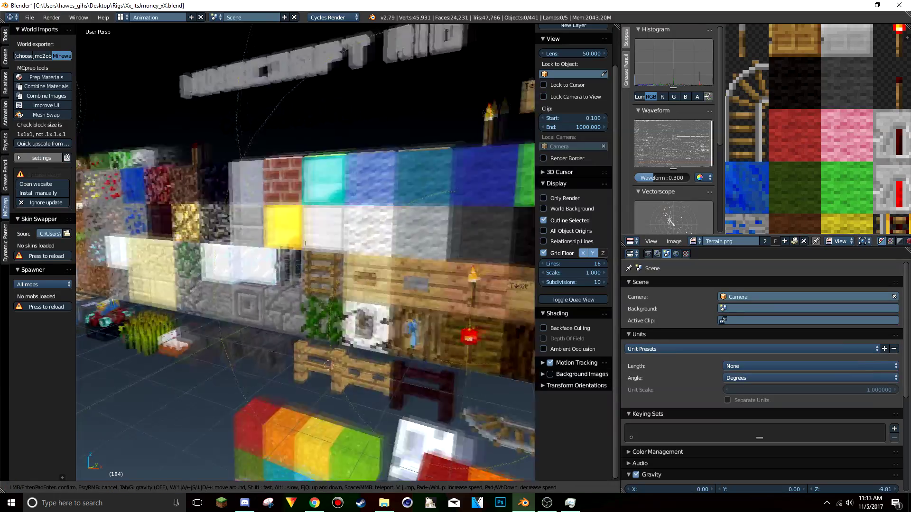
click(381, 292)
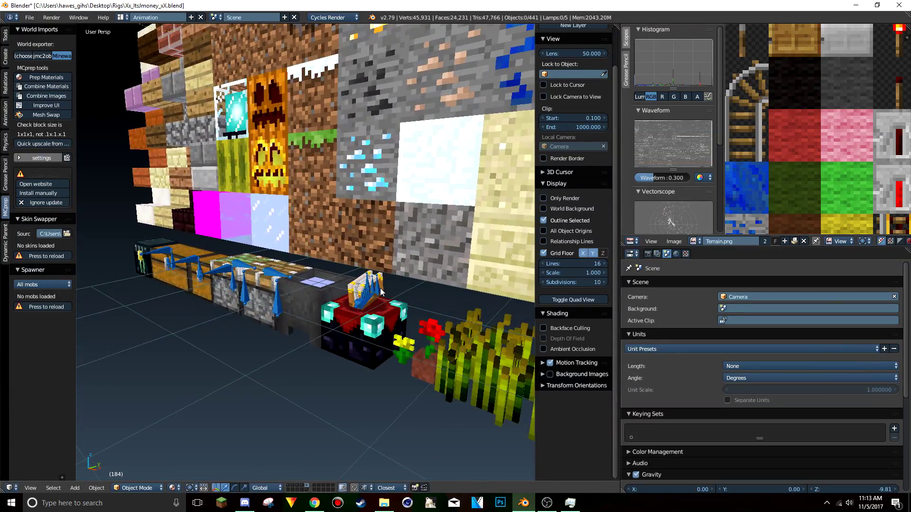
key(ctrl+v)
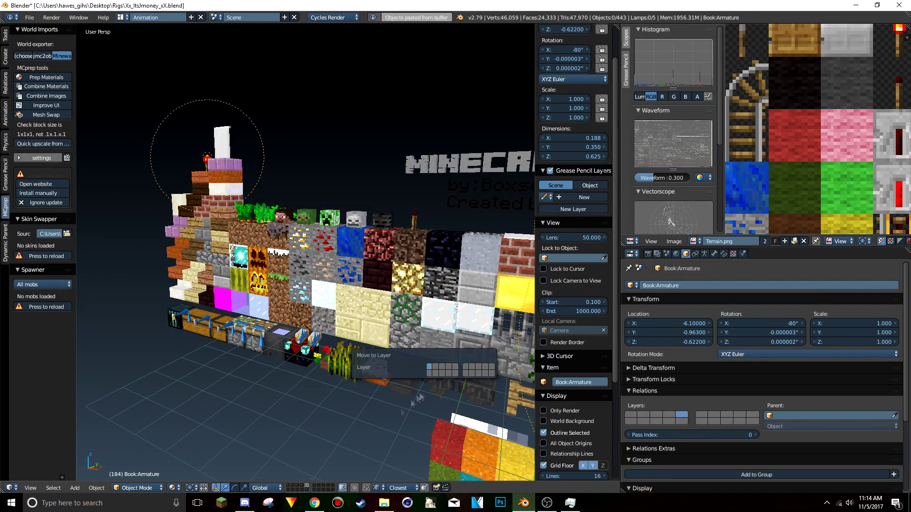
Move the book to layer 5 with the city scene and put Book:Armature.002 into Pose Mode
key(5)
key(shift+f)
click(335, 352)
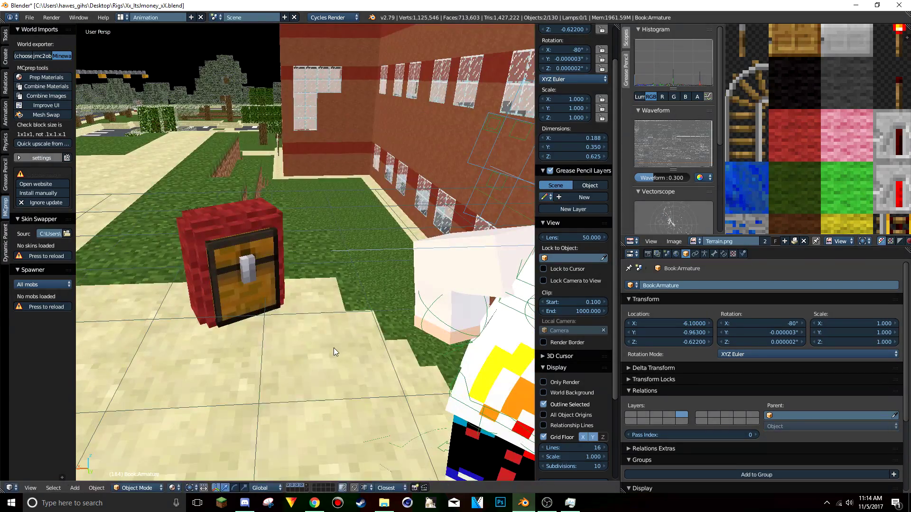
key(shift+f)
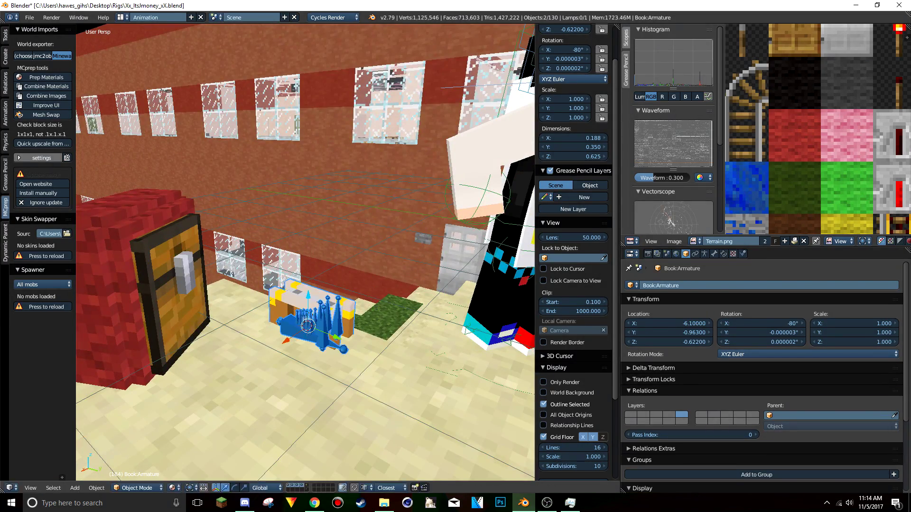
right_click(327, 315)
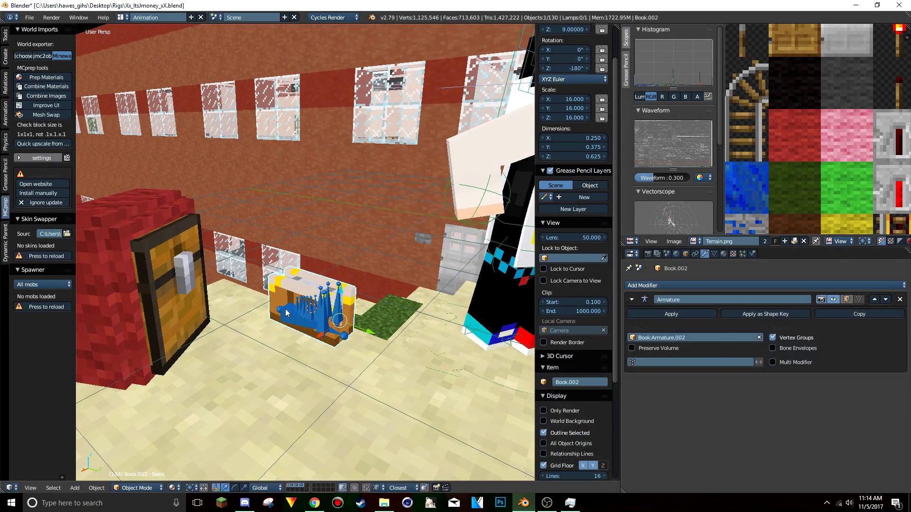
key(ctrl+Tab)
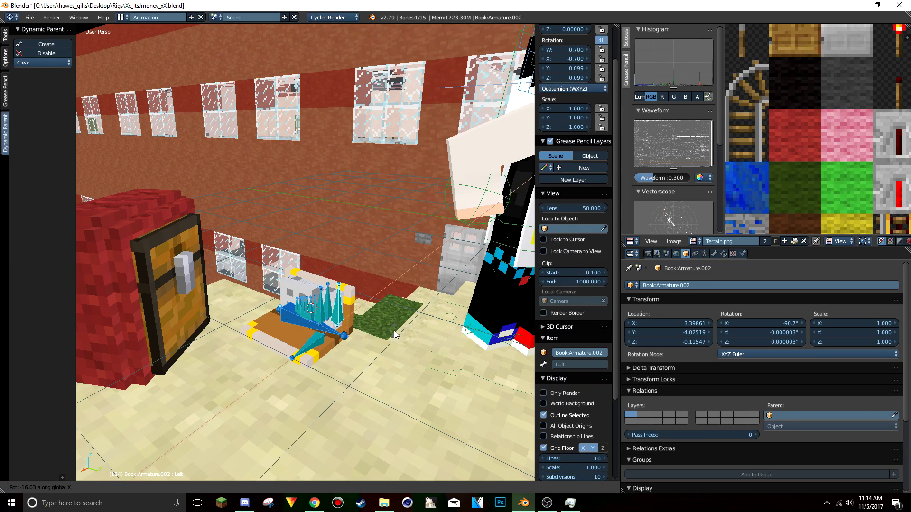
key(Return)
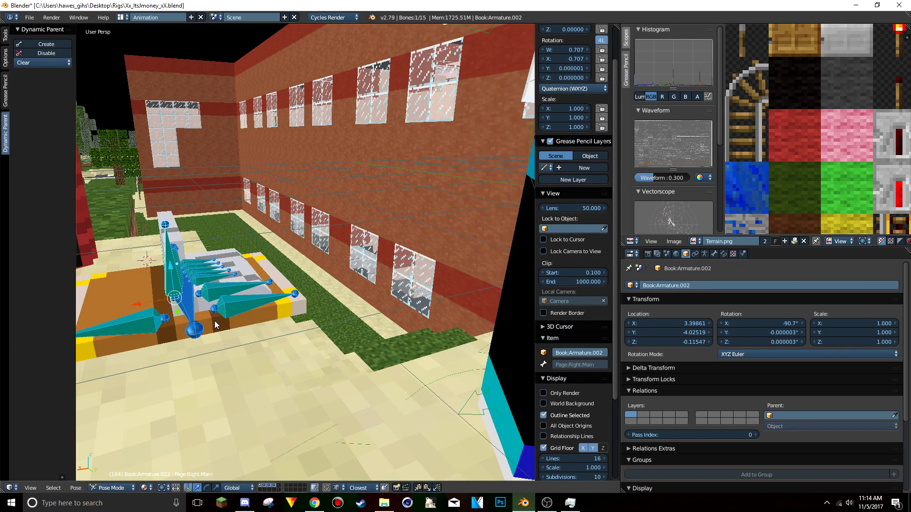
key(shift+f)
key(Return)
Rotate two page bones, one restricted to the Y axis, to fan the book's pages
right_click(399, 201)
key(t)
key(r)
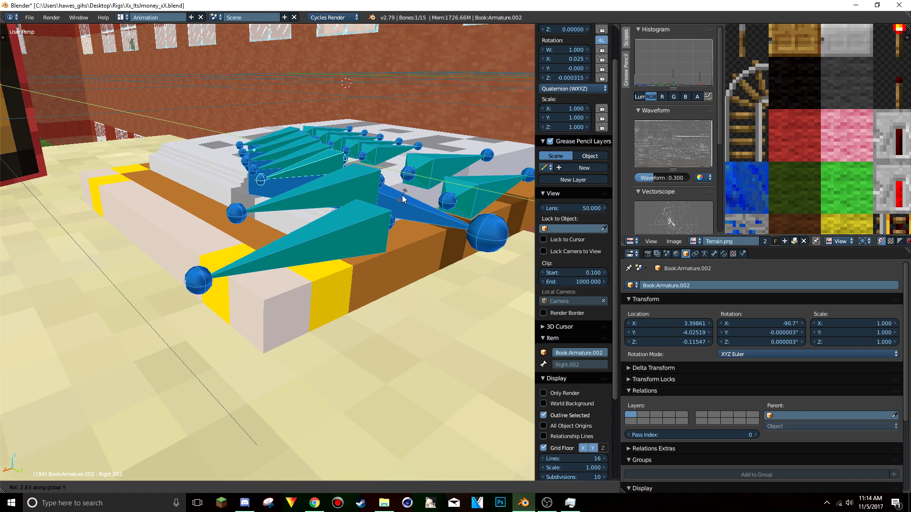
click(342, 196)
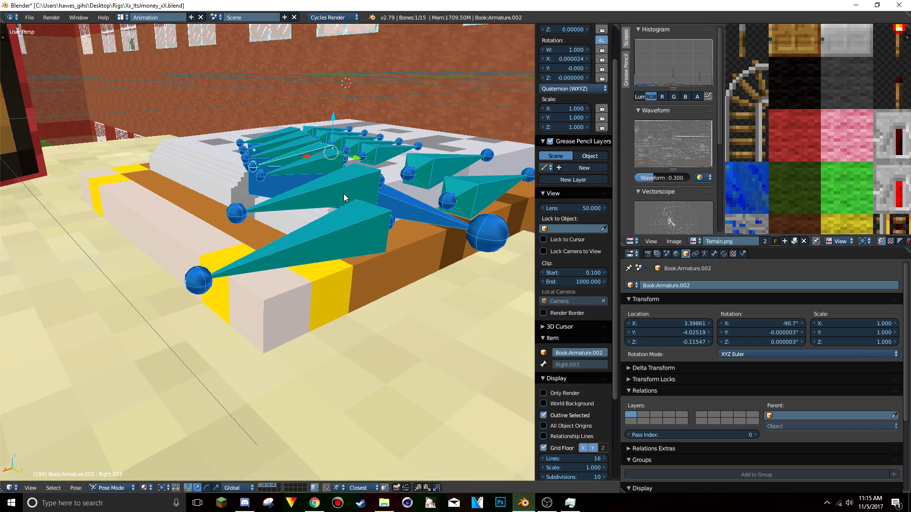
middle_drag(369, 175, 311, 273)
right_click(311, 272)
key(y)
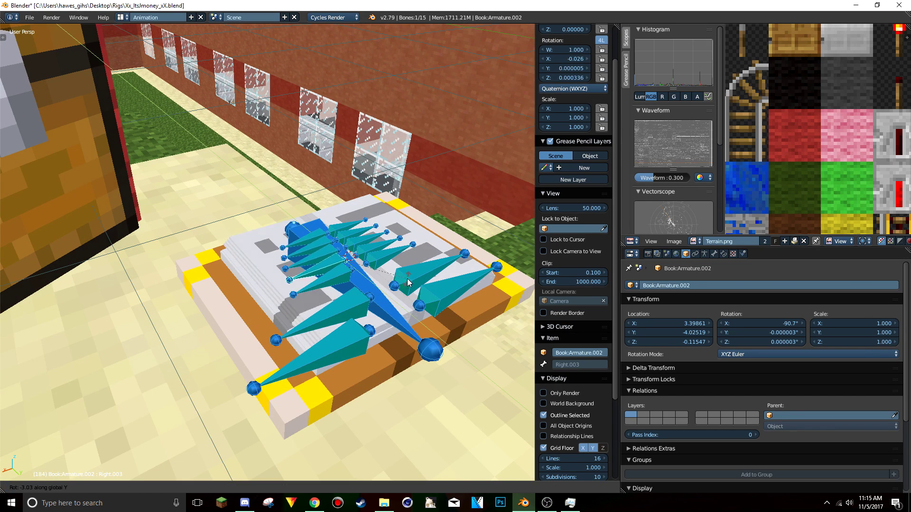
key(r)
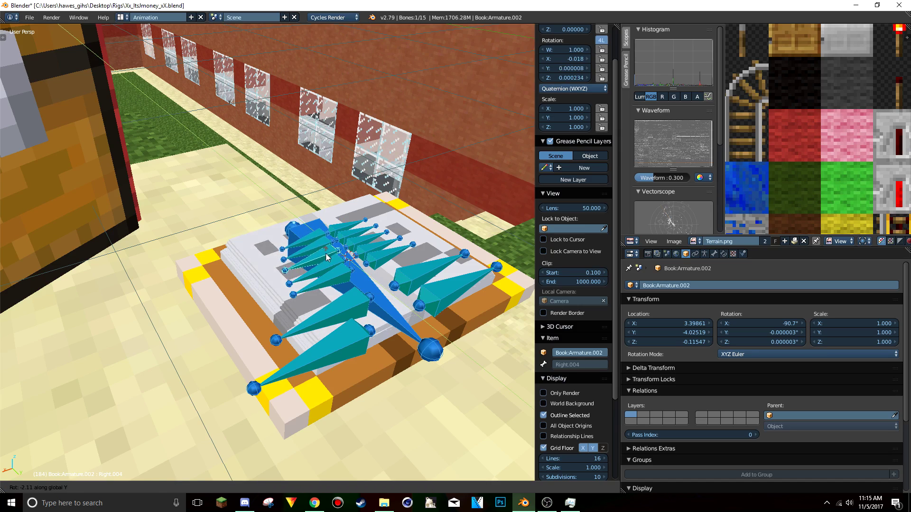
click(322, 260)
Select another page bone, then back the view out and look through the scene camera
scroll(322, 259, up, 4)
right_click(379, 292)
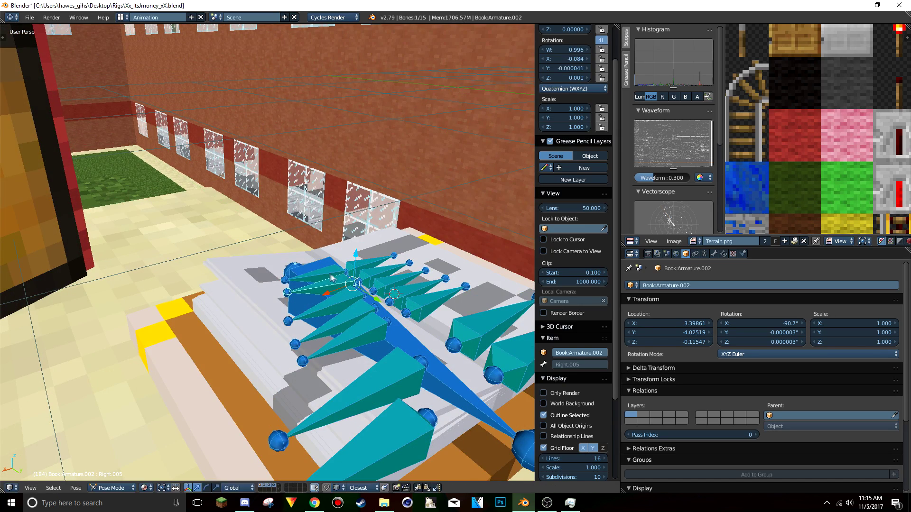
key(shift+f)
key(s)
key(Return)
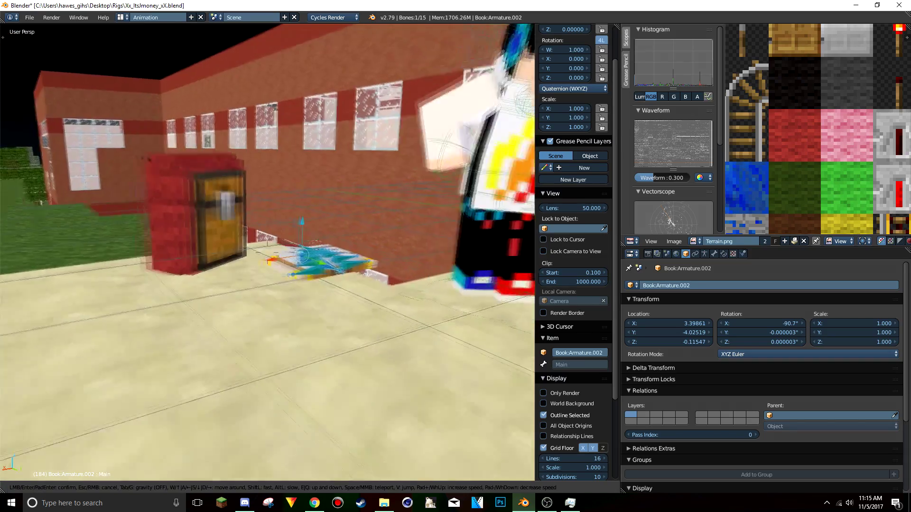
key(KP_0)
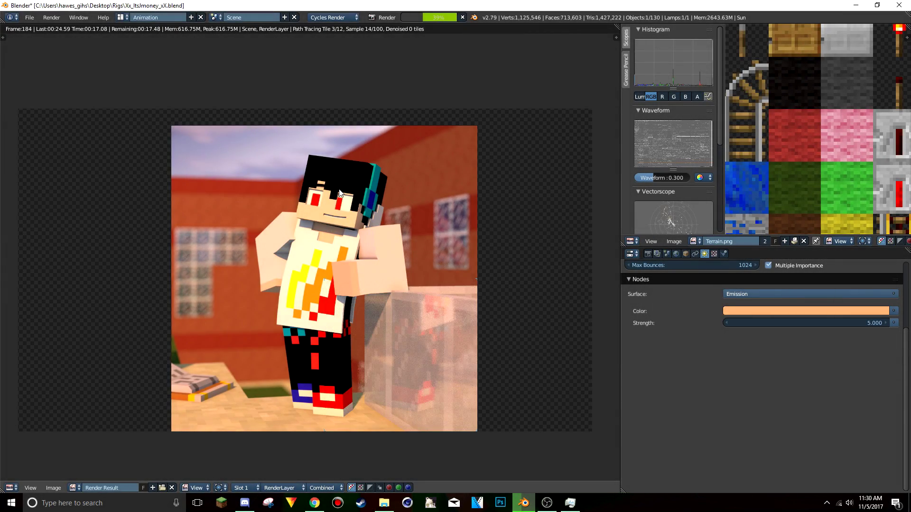
Set the sun's Emission Strength from 5 to 4 and let the Cycles render of frame 184 finish
scroll(336, 169, up, 1)
double_click(768, 322)
text(4)
key(Return)
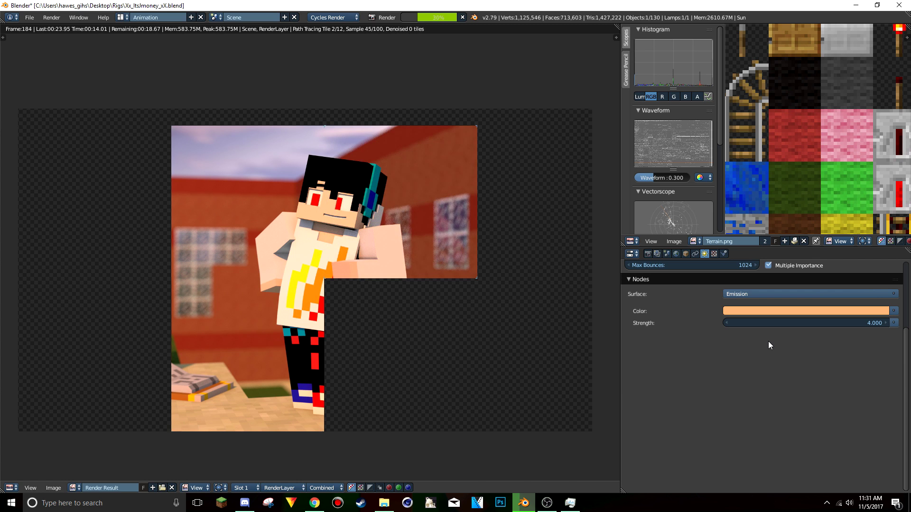
scroll(408, 178, up, 1)
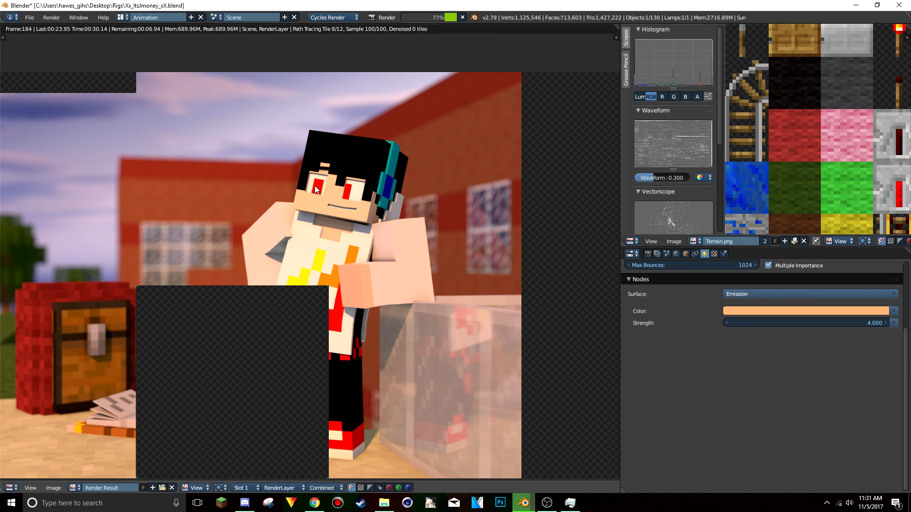
scroll(316, 190, down, 1)
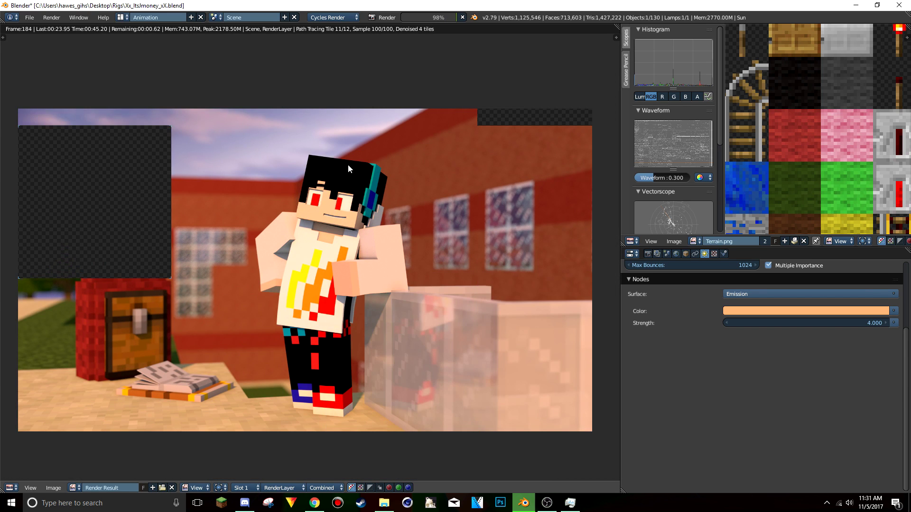
scroll(348, 164, up, 1)
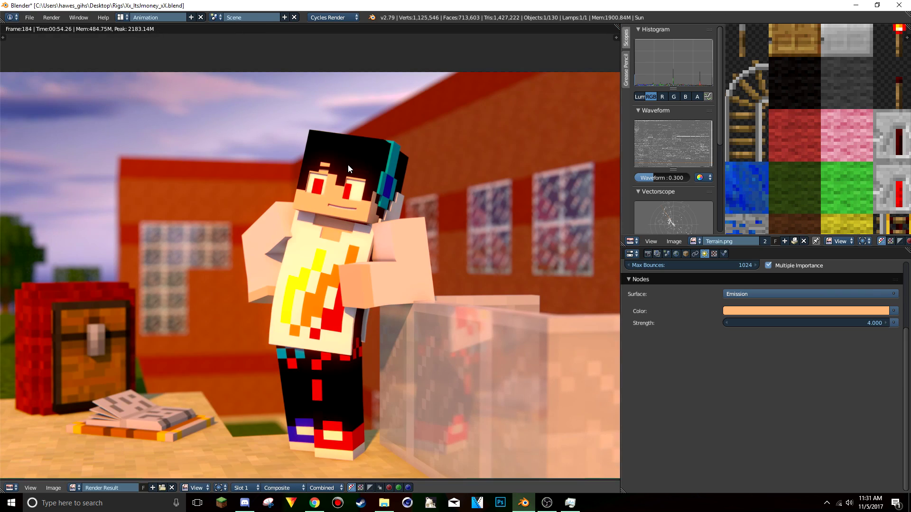
click(122, 17)
In the Node Editing layout, set the Glare node to Streaks with a 0.900 threshold
click(122, 17)
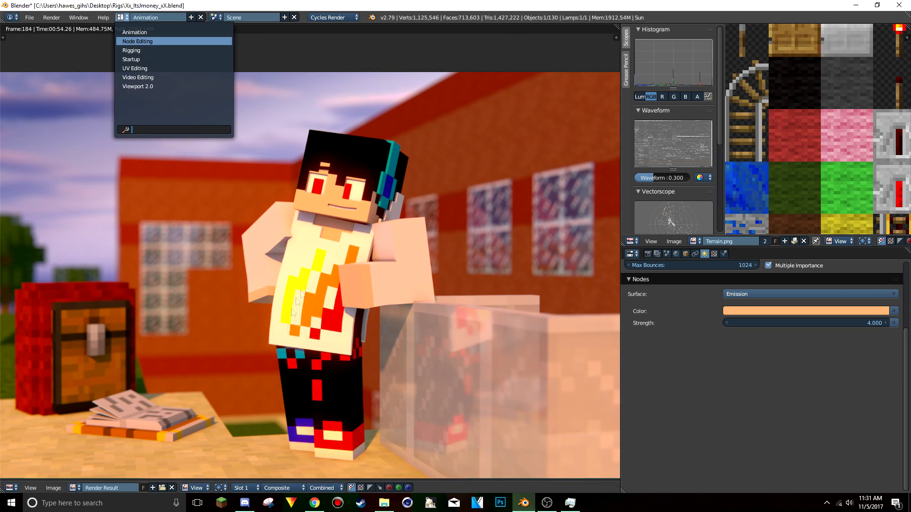
click(152, 88)
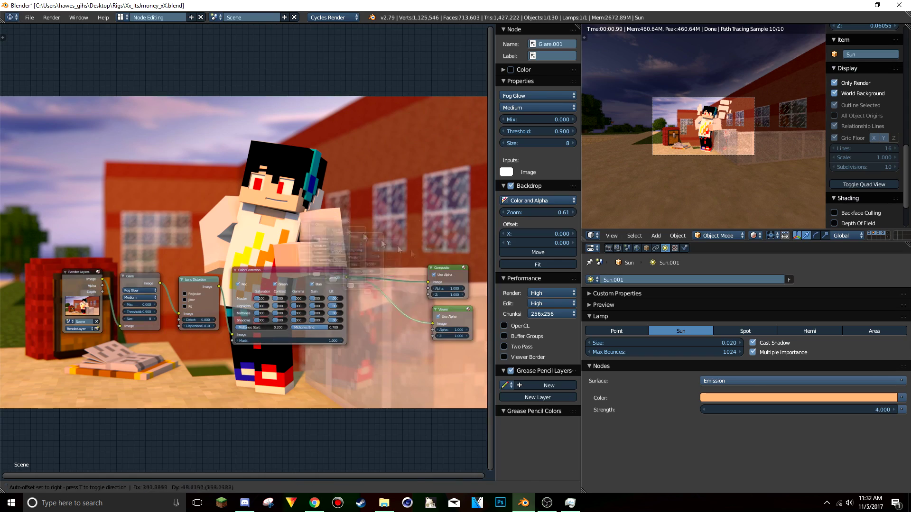
click(384, 251)
scroll(210, 417, up, 3)
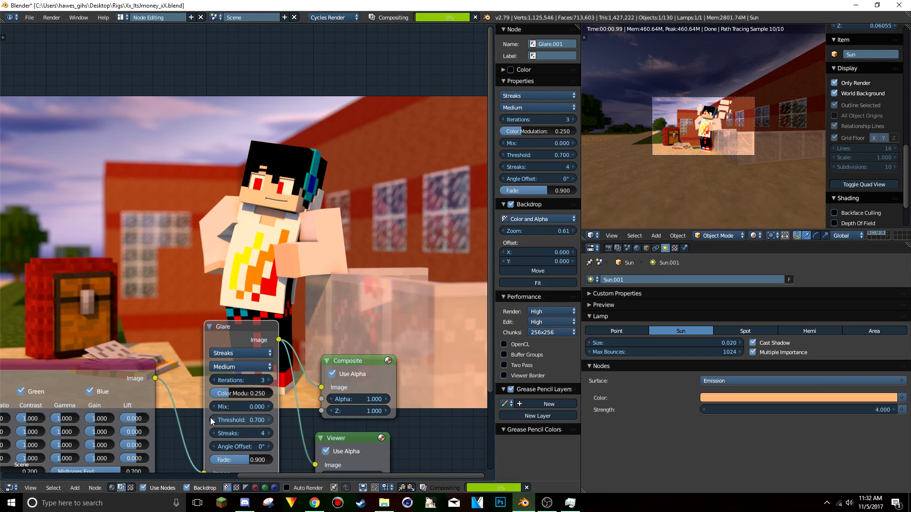
drag(213, 420, 270, 421)
mouse_move(285, 402)
middle_down()
mouse_move(320, 376)
mouse_move(456, 220)
middle_up()
scroll(320, 377, down, 3)
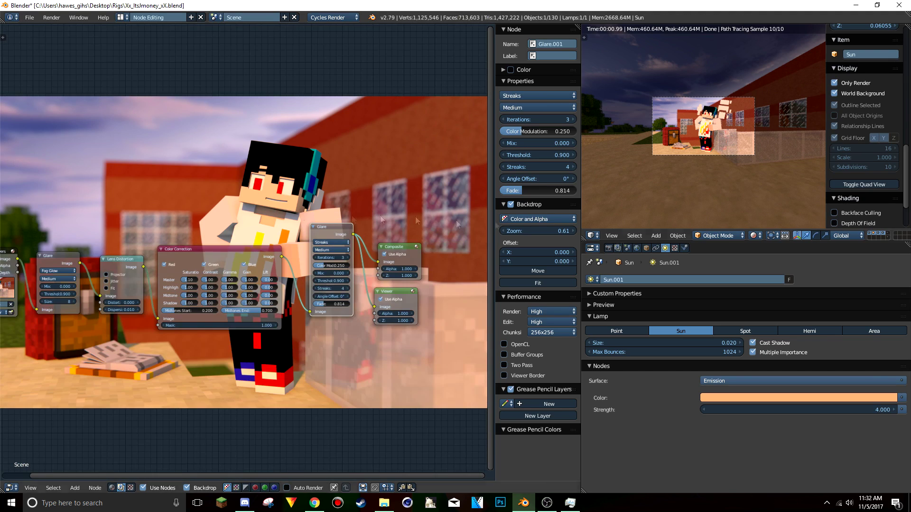
scroll(731, 166, up, 3)
Turn the right-hand view into an Image Editor showing the Render Result
click(591, 235)
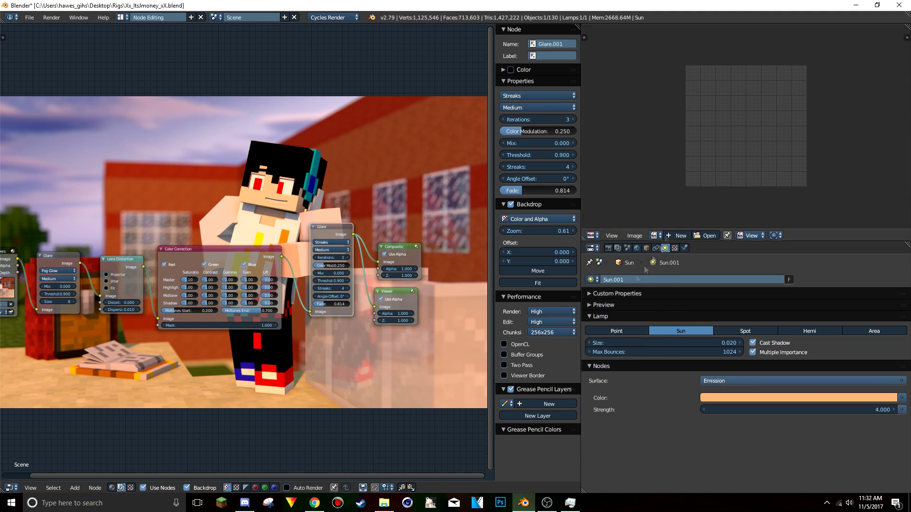
click(634, 228)
text(re)
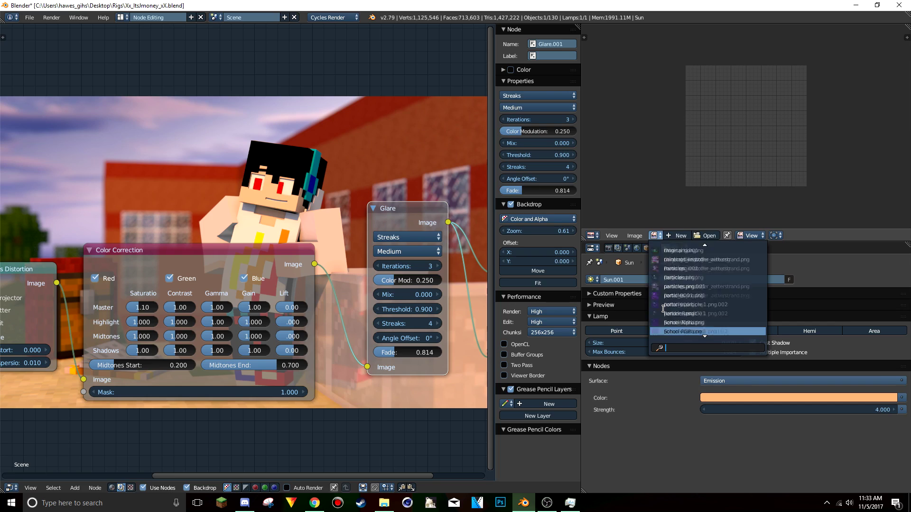
text(nder)
click(698, 251)
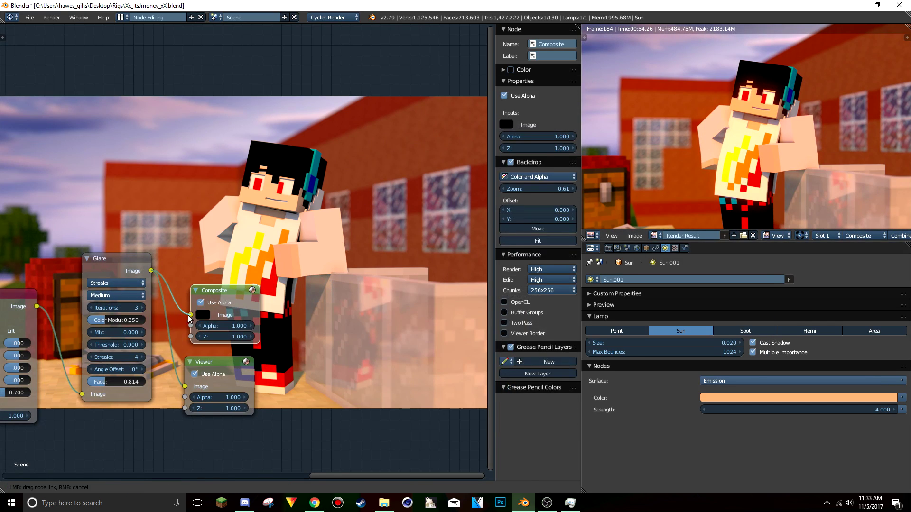
scroll(738, 166, up, 2)
scroll(723, 127, up, 3)
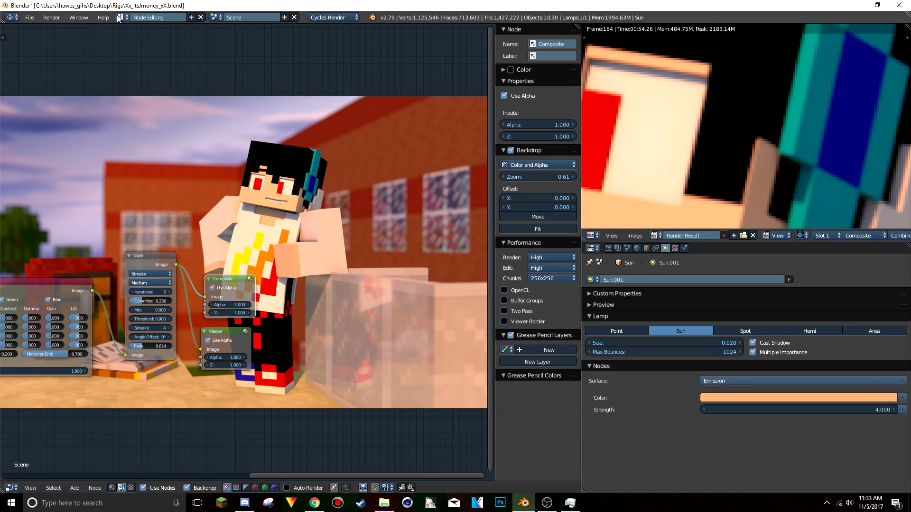
Return to the Animation layout and start Image > Save As Image for the render
key(ctrl+Left)
key(alt+Tab)
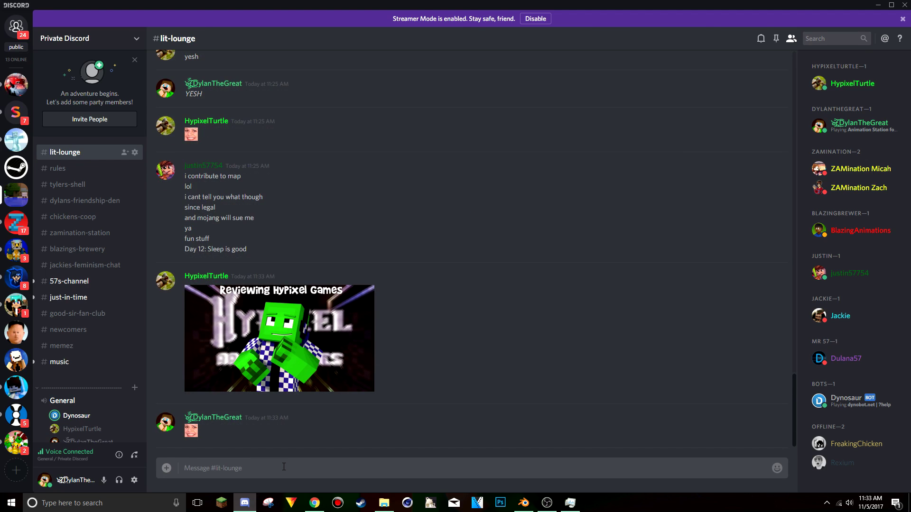
click(523, 503)
click(53, 487)
click(77, 440)
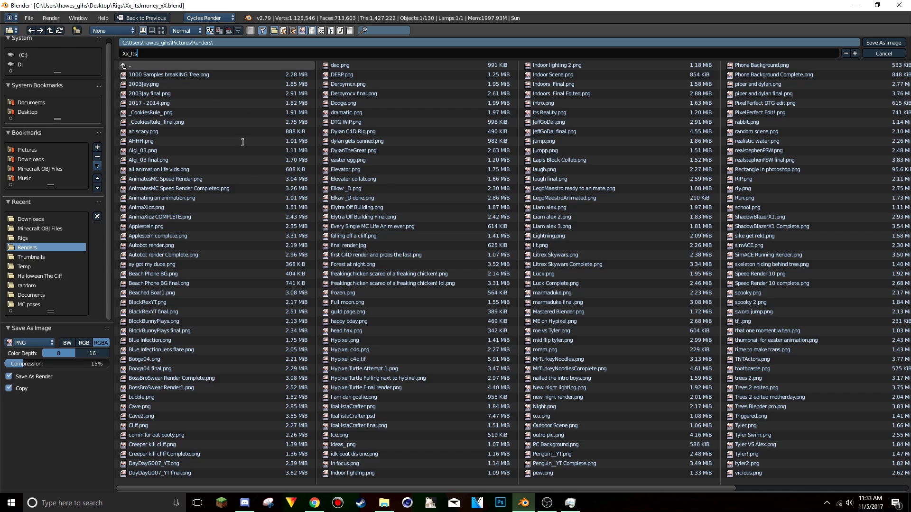
Confirm saving the composited render as a PNG in the Renders folder
key(Return)
key(Return)
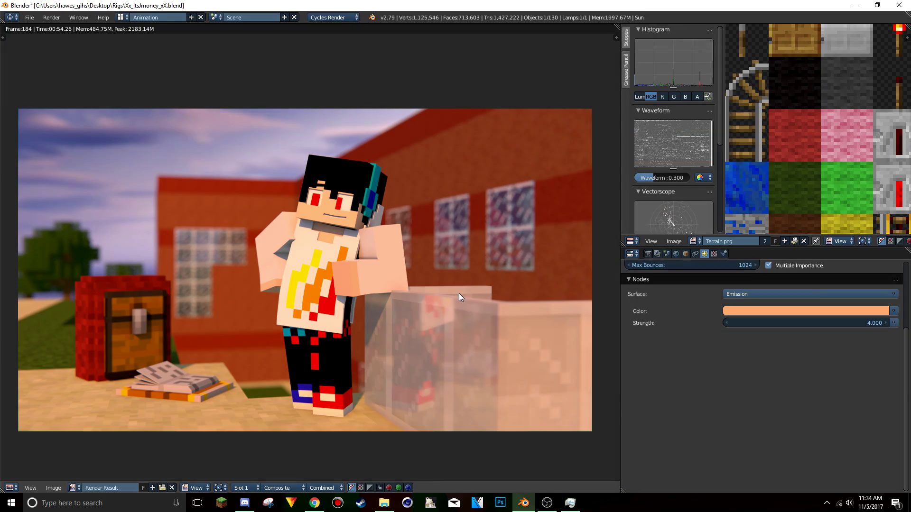